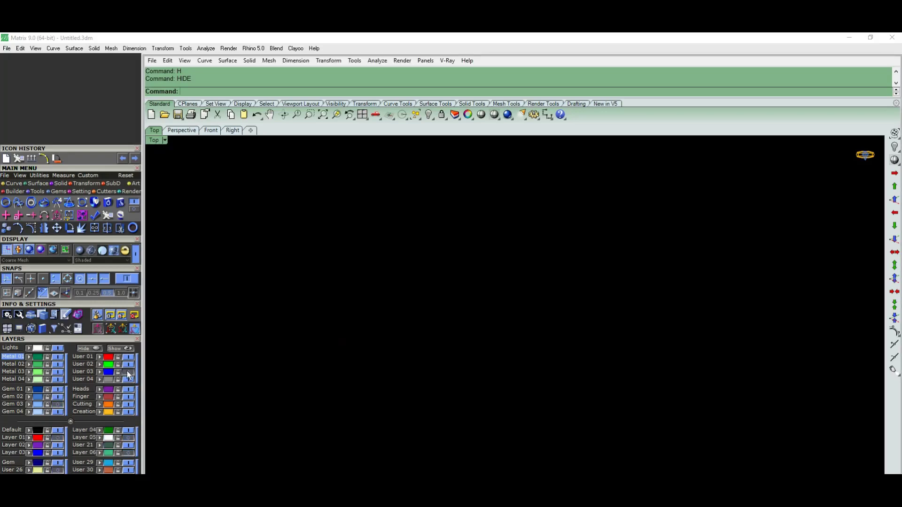
In Front view, measure the oval's width with a quad-snapped aligned dimension reading 58.12
{"action": "key", "text": "ctrl+F2"}
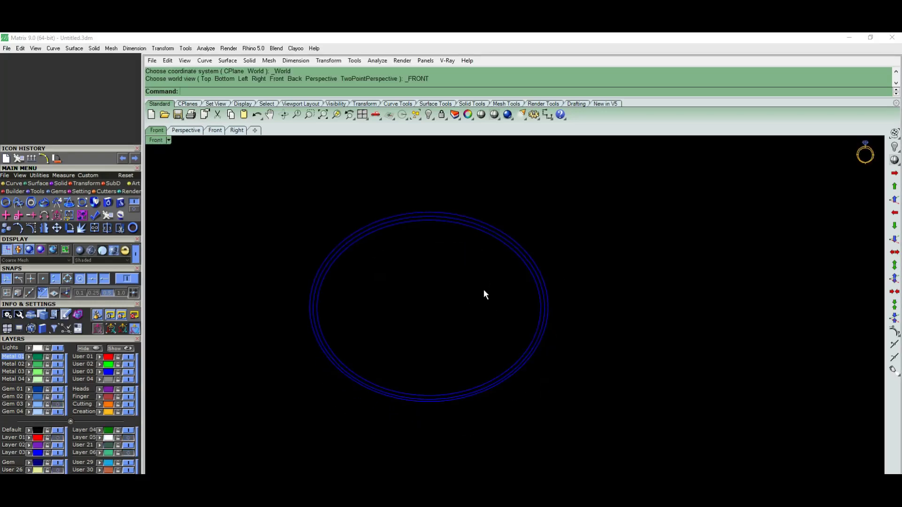
{"action": "left_click", "coordinate": [496, 241]}
{"action": "scroll", "coordinate": [470, 245], "scroll_direction": "down", "scroll_amount": 2}
{"action": "scroll", "coordinate": [452, 253], "scroll_direction": "down", "scroll_amount": 2}
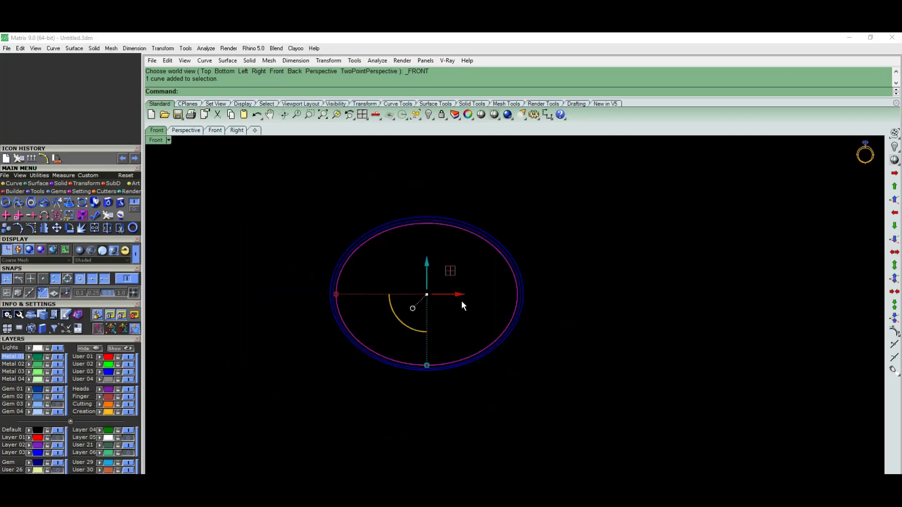
{"action": "left_click", "coordinate": [553, 113]}
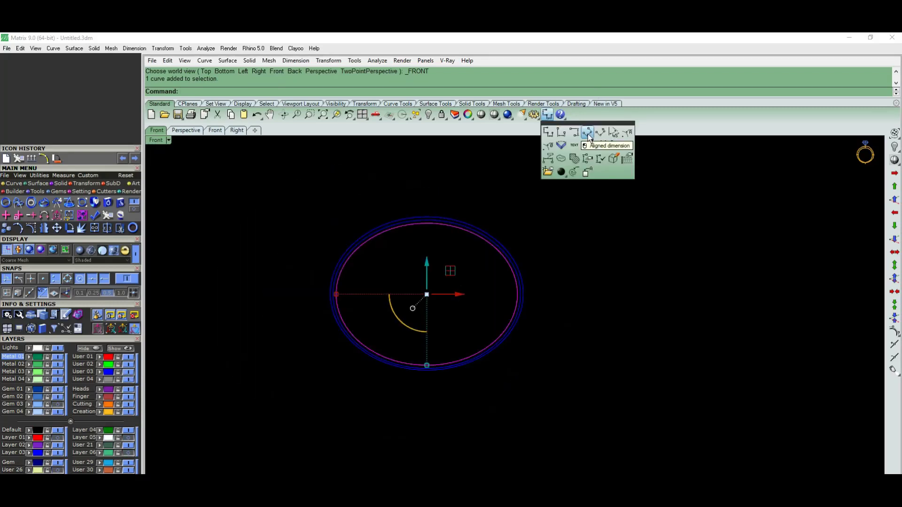
{"action": "left_click", "coordinate": [588, 134]}
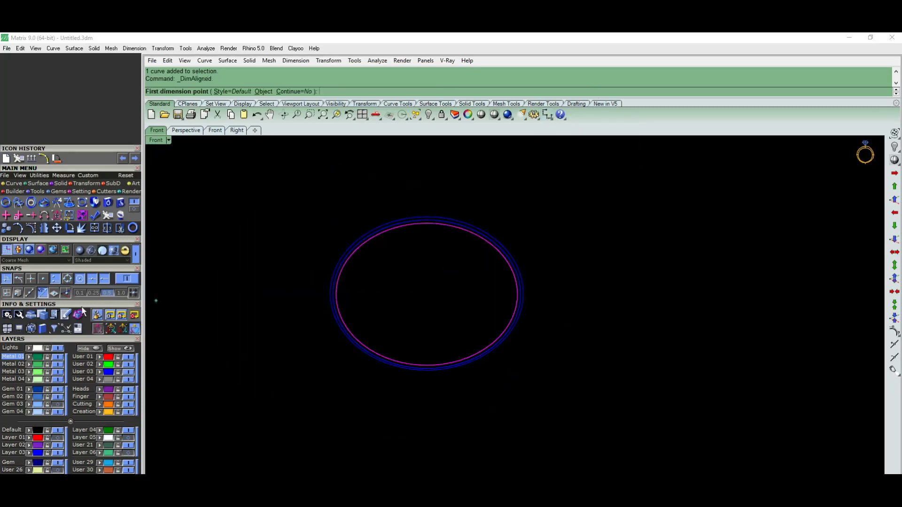
{"action": "left_click", "coordinate": [66, 280]}
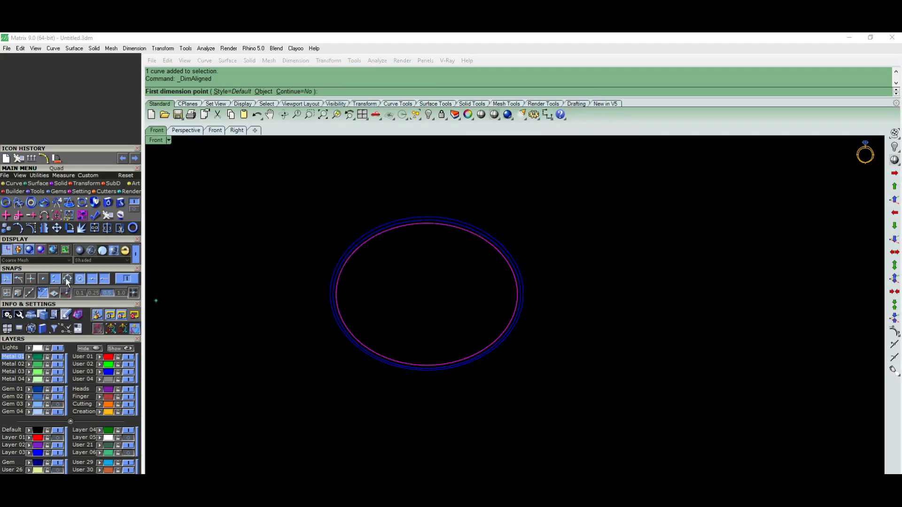
{"action": "left_click", "coordinate": [339, 295]}
{"action": "left_click", "coordinate": [517, 294]}
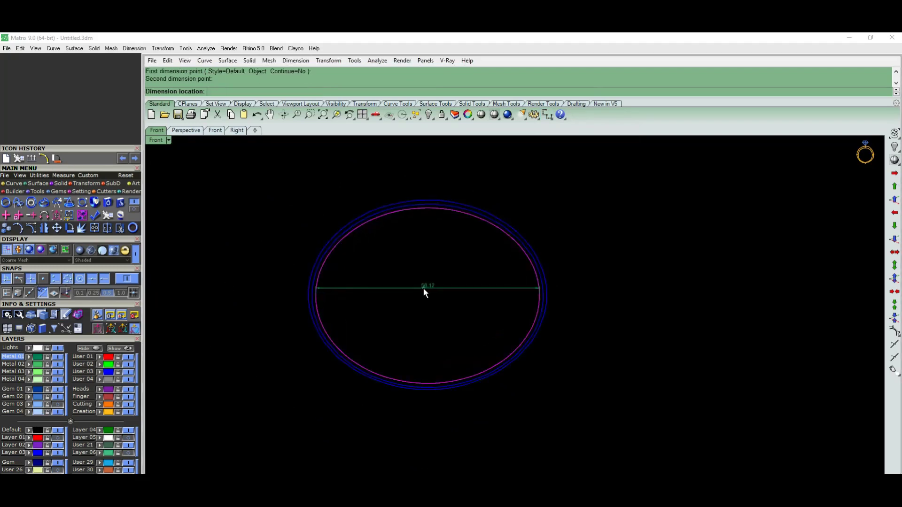
{"action": "scroll", "coordinate": [424, 289], "scroll_direction": "up", "scroll_amount": 3}
{"action": "left_click", "coordinate": [424, 291]}
Add an aligned dimension across the oval's height, reading 45.64
{"action": "scroll", "coordinate": [420, 300], "scroll_direction": "down", "scroll_amount": 2}
{"action": "scroll", "coordinate": [417, 313], "scroll_direction": "down", "scroll_amount": 2}
{"action": "key", "text": "Return"}
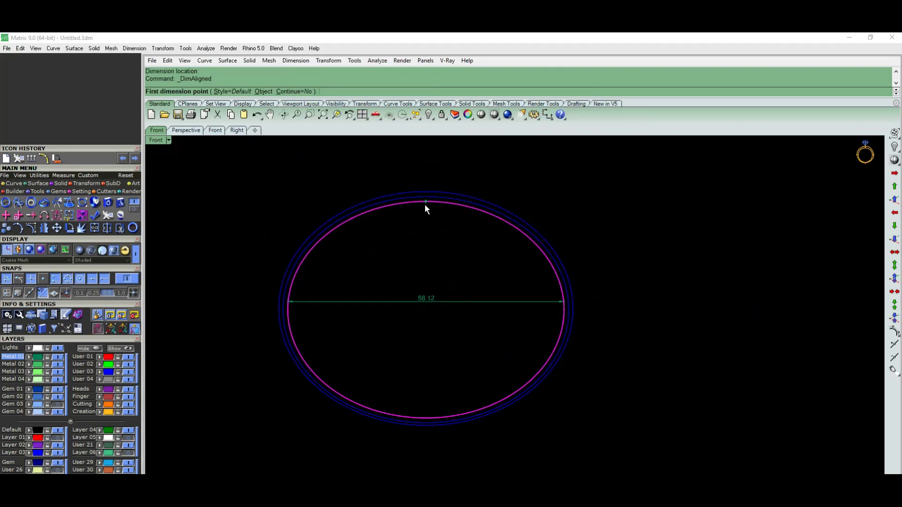
{"action": "left_click", "coordinate": [426, 203]}
{"action": "left_click", "coordinate": [429, 416]}
{"action": "scroll", "coordinate": [443, 336], "scroll_direction": "up", "scroll_amount": 2}
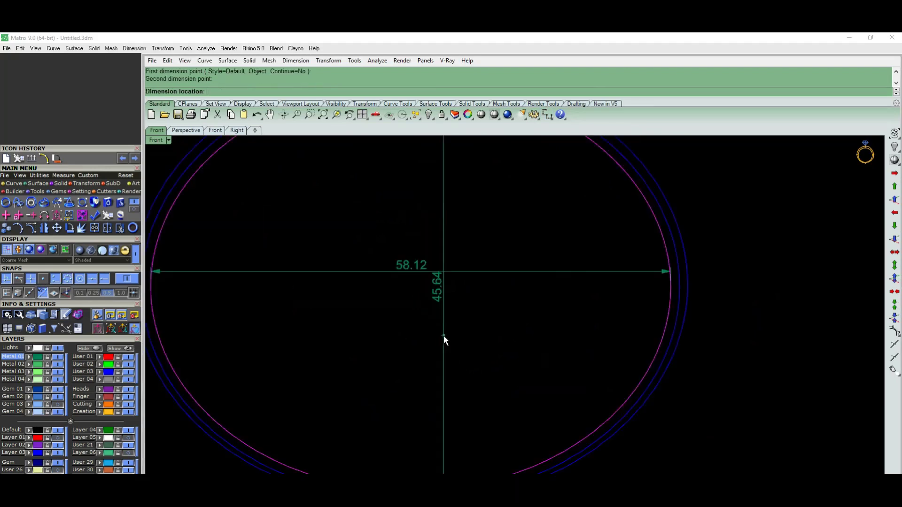
{"action": "scroll", "coordinate": [465, 320], "scroll_direction": "up", "scroll_amount": 2}
{"action": "left_click", "coordinate": [466, 320]}
{"action": "scroll", "coordinate": [408, 349], "scroll_direction": "down", "scroll_amount": 3}
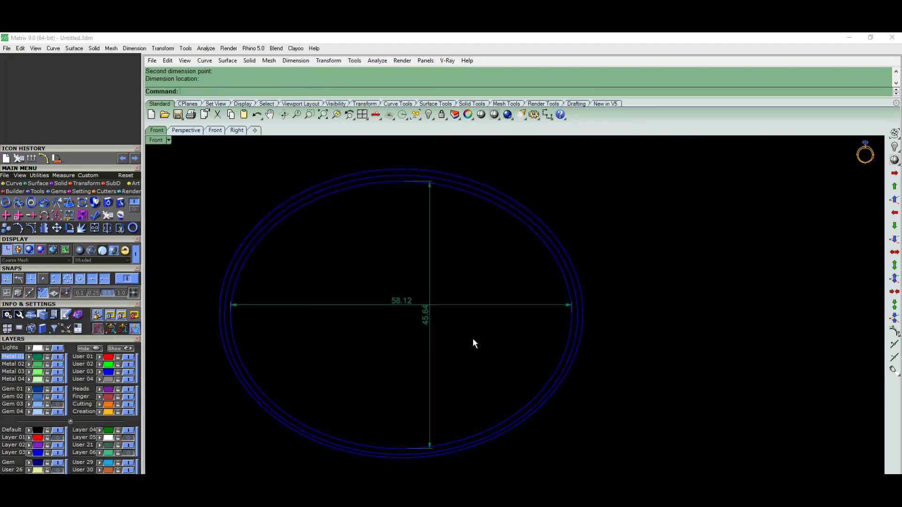
Window-select both temporary dimensions and delete them
{"action": "left_click_drag", "start_coordinate": [475, 254], "coordinate": [362, 373]}
{"action": "scroll", "coordinate": [463, 305], "scroll_direction": "up", "scroll_amount": 2}
{"action": "scroll", "coordinate": [406, 349], "scroll_direction": "down", "scroll_amount": 1}
{"action": "scroll", "coordinate": [446, 350], "scroll_direction": "down", "scroll_amount": 2}
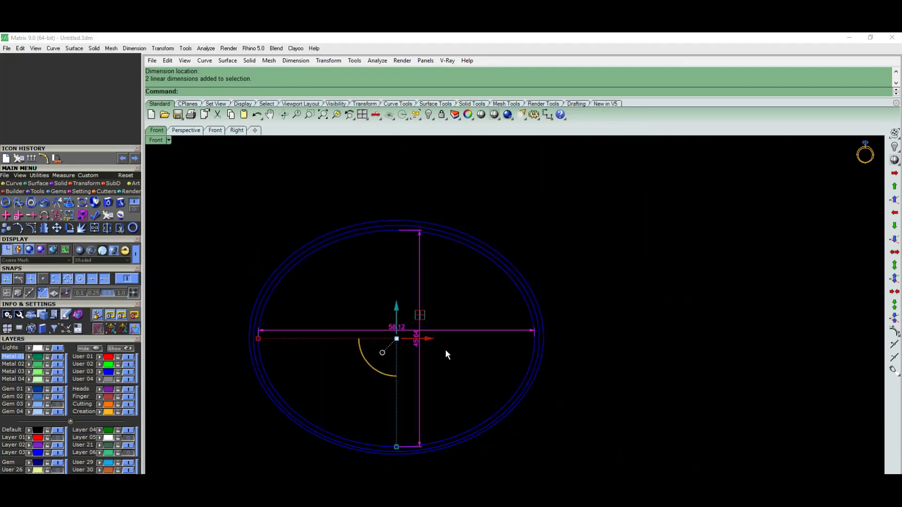
{"action": "scroll", "coordinate": [445, 350], "scroll_direction": "down", "scroll_amount": 1}
{"action": "key", "text": "Delete"}
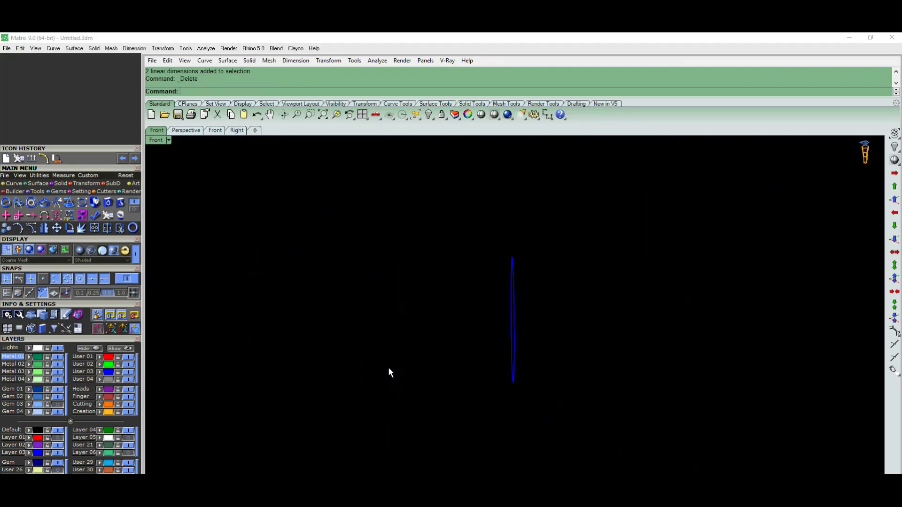
Switch to Top view and run the Group command with G
{"action": "key", "text": "ctrl+F1"}
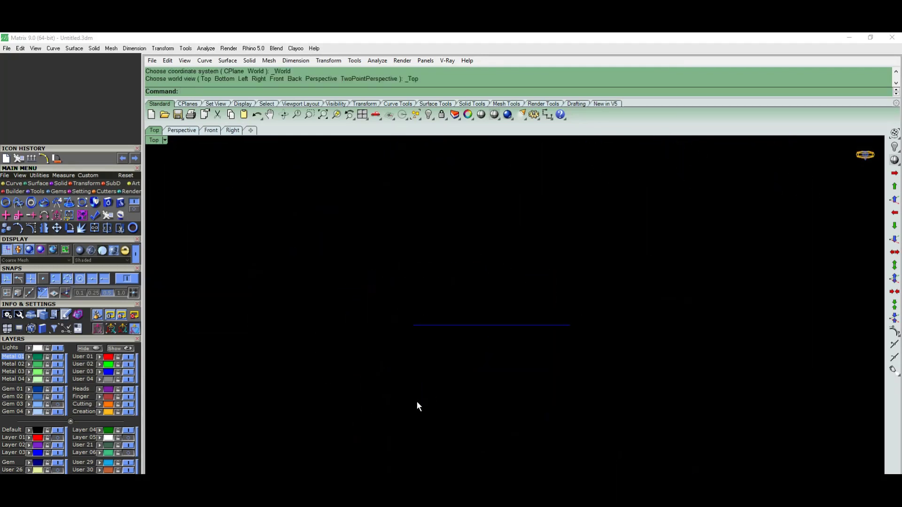
{"action": "type", "text": "g"}
{"action": "key", "text": "Return"}
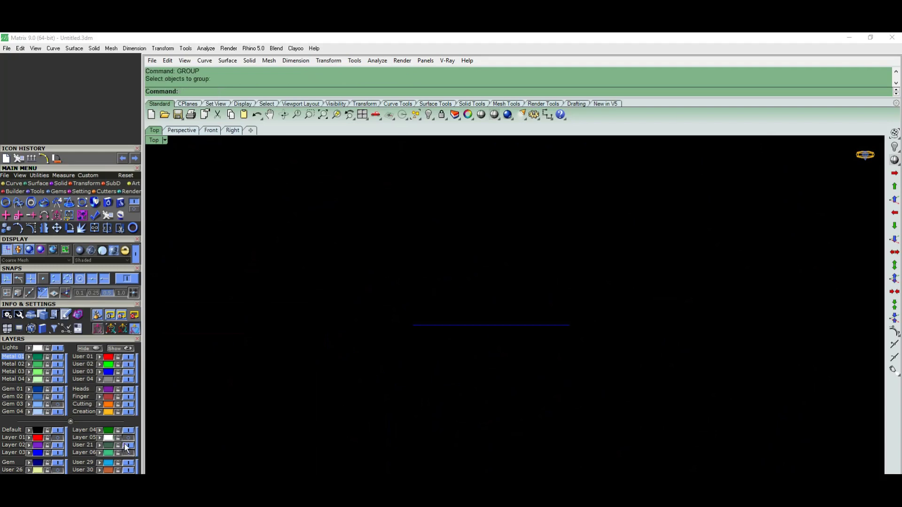
{"action": "key", "text": "Return"}
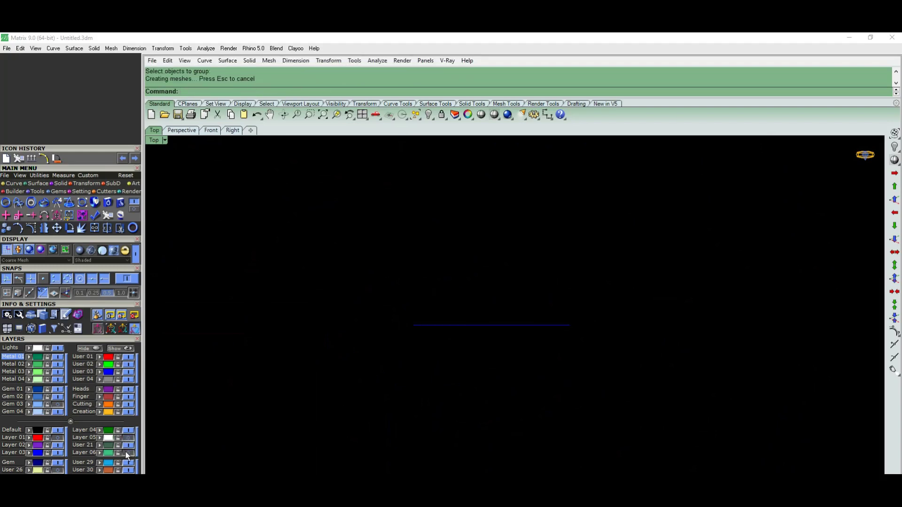
Orbit and zoom around the shank to a near-frontal view of the hinge-end prong
{"action": "mouse_move", "coordinate": [522, 390]}
{"action": "right_mouse_down"}
{"action": "mouse_move", "coordinate": [491, 204]}
{"action": "mouse_move", "coordinate": [530, 327]}
{"action": "mouse_move", "coordinate": [394, 384]}
{"action": "mouse_move", "coordinate": [363, 367]}
{"action": "mouse_move", "coordinate": [546, 364]}
{"action": "mouse_move", "coordinate": [370, 372]}
{"action": "mouse_move", "coordinate": [372, 414]}
{"action": "mouse_move", "coordinate": [418, 375]}
{"action": "mouse_move", "coordinate": [344, 449]}
{"action": "mouse_move", "coordinate": [406, 373]}
{"action": "mouse_move", "coordinate": [393, 377]}
{"action": "mouse_move", "coordinate": [467, 369]}
{"action": "right_mouse_up"}
{"action": "scroll", "coordinate": [546, 365], "scroll_direction": "up", "scroll_amount": 3}
{"action": "scroll", "coordinate": [467, 369], "scroll_direction": "up", "scroll_amount": 5}
{"action": "scroll", "coordinate": [353, 290], "scroll_direction": "down", "scroll_amount": 5}
{"action": "mouse_move", "coordinate": [353, 291]}
{"action": "right_mouse_down"}
{"action": "mouse_move", "coordinate": [399, 342]}
{"action": "mouse_move", "coordinate": [412, 373]}
{"action": "mouse_move", "coordinate": [409, 345]}
{"action": "right_mouse_up"}
{"action": "scroll", "coordinate": [409, 345], "scroll_direction": "up", "scroll_amount": 3}
{"action": "mouse_move", "coordinate": [434, 431]}
{"action": "right_mouse_down"}
{"action": "mouse_move", "coordinate": [538, 398]}
{"action": "mouse_move", "coordinate": [359, 417]}
{"action": "right_mouse_up"}
{"action": "scroll", "coordinate": [358, 417], "scroll_direction": "down", "scroll_amount": 3}
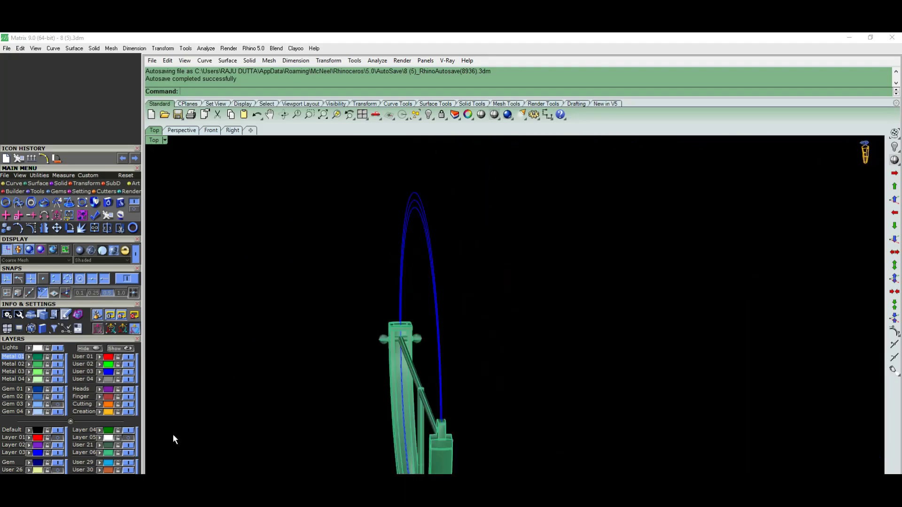
Turn off the User 03 layer, then ShowSelected on the inner shank to reveal the pavé top
{"action": "left_click", "coordinate": [127, 373]}
{"action": "mouse_move", "coordinate": [381, 350]}
{"action": "right_mouse_down"}
{"action": "mouse_move", "coordinate": [550, 364]}
{"action": "mouse_move", "coordinate": [350, 349]}
{"action": "mouse_move", "coordinate": [342, 397]}
{"action": "mouse_move", "coordinate": [333, 351]}
{"action": "right_mouse_up"}
{"action": "key", "text": "ctrl+shift+h"}
{"action": "left_click", "coordinate": [504, 222]}
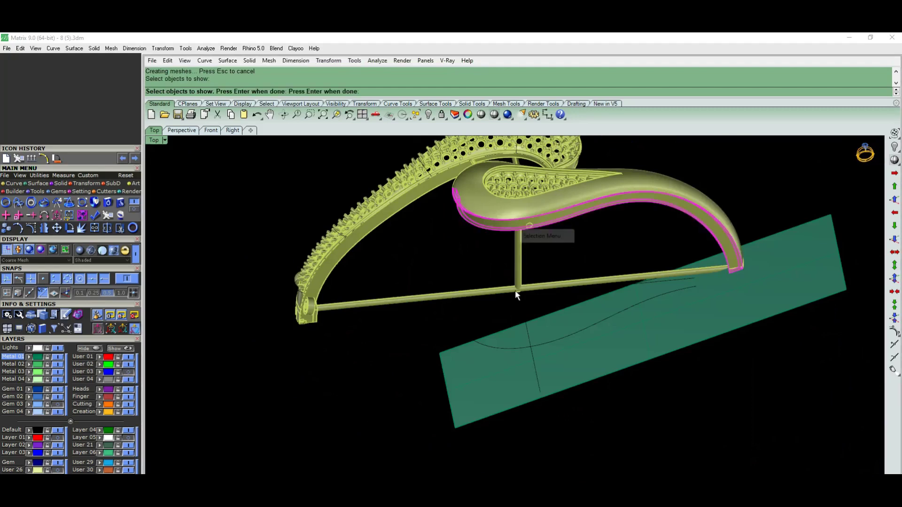
{"action": "scroll", "coordinate": [478, 386], "scroll_direction": "down", "scroll_amount": 2}
{"action": "scroll", "coordinate": [479, 385], "scroll_direction": "down", "scroll_amount": 2}
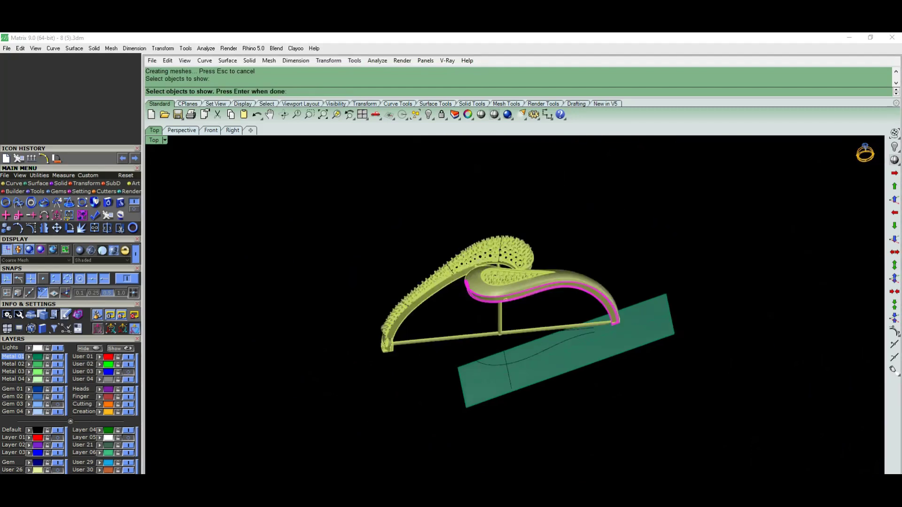
{"action": "mouse_move", "coordinate": [478, 386]}
{"action": "right_mouse_down"}
{"action": "mouse_move", "coordinate": [425, 323]}
{"action": "mouse_move", "coordinate": [531, 232]}
{"action": "right_mouse_up"}
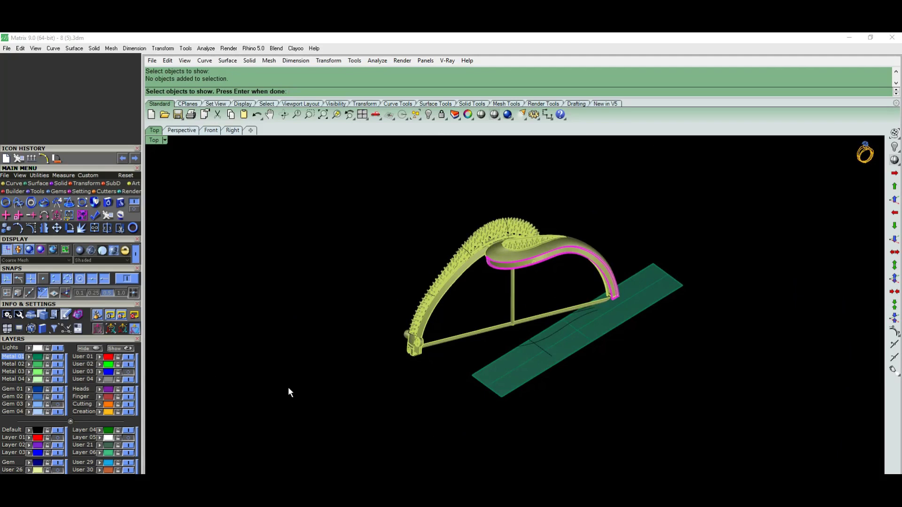
{"action": "right_click_drag", "start_coordinate": [289, 389], "coordinate": [217, 362]}
In the Layers panel, select the objects on User Layer 27
{"action": "left_click", "coordinate": [466, 114]}
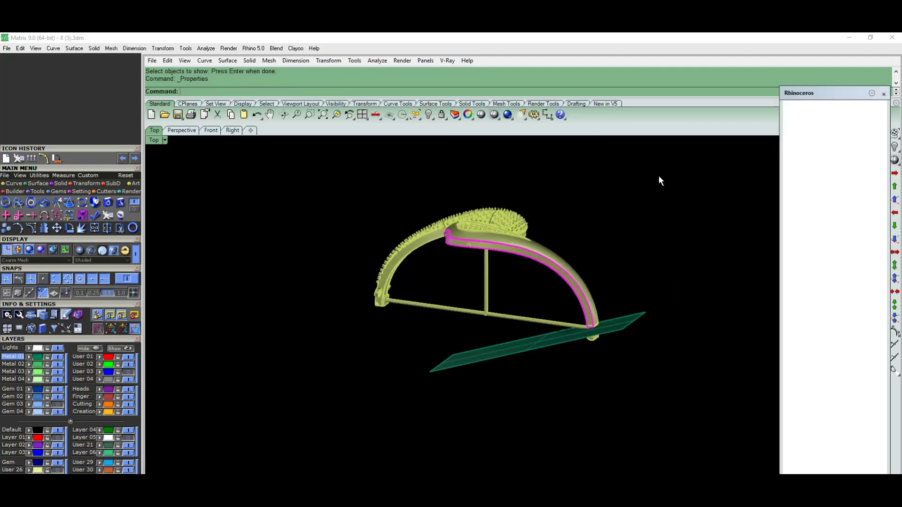
{"action": "left_click", "coordinate": [793, 106]}
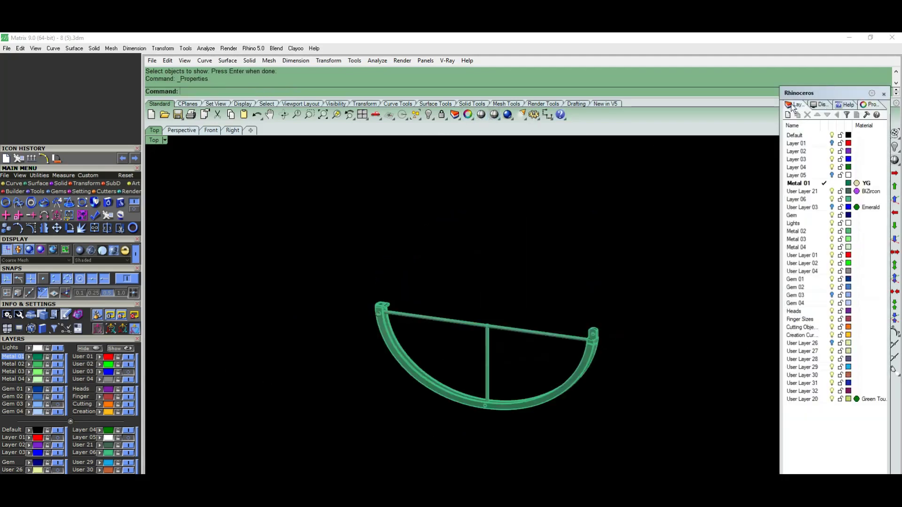
{"action": "right_click", "coordinate": [835, 357]}
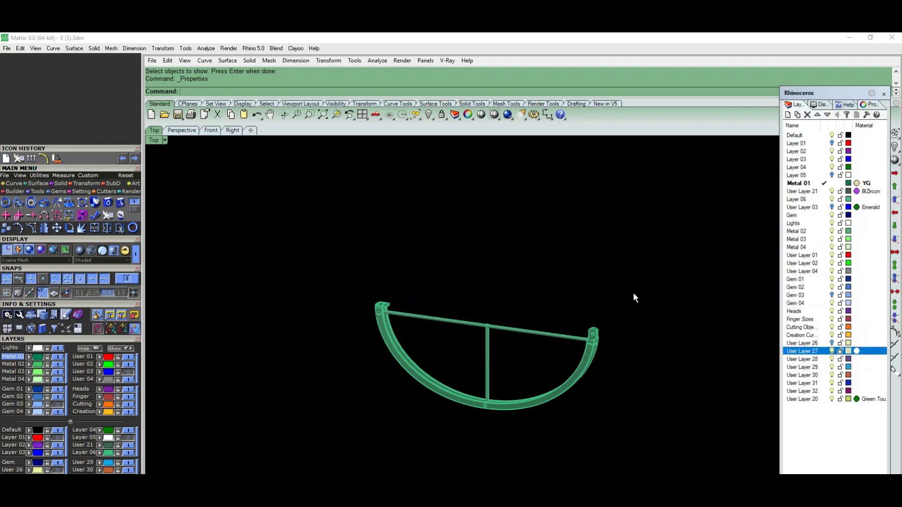
{"action": "key", "text": "Return"}
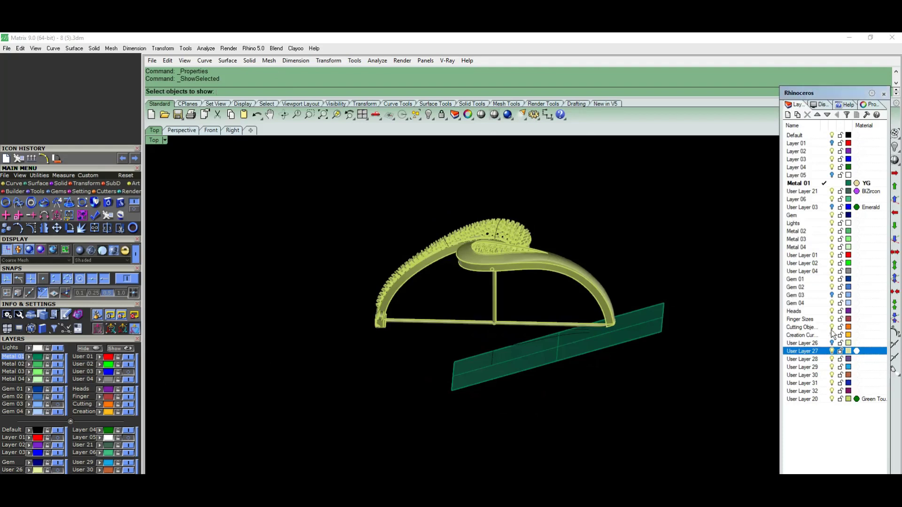
{"action": "right_click", "coordinate": [847, 356]}
{"action": "left_click", "coordinate": [827, 288]}
Select User Layer 26 objects, invert the selection and show the hidden green lower half
{"action": "key", "text": "Up"}
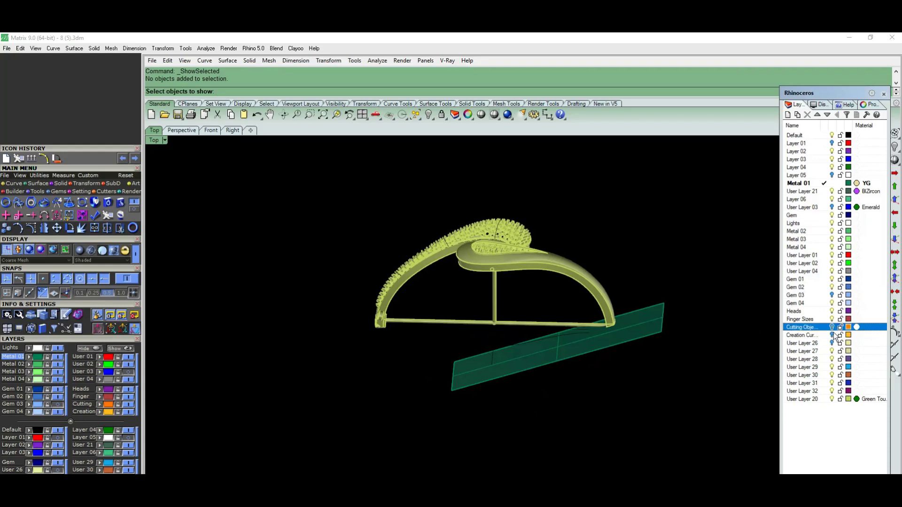
{"action": "key", "text": "Down"}
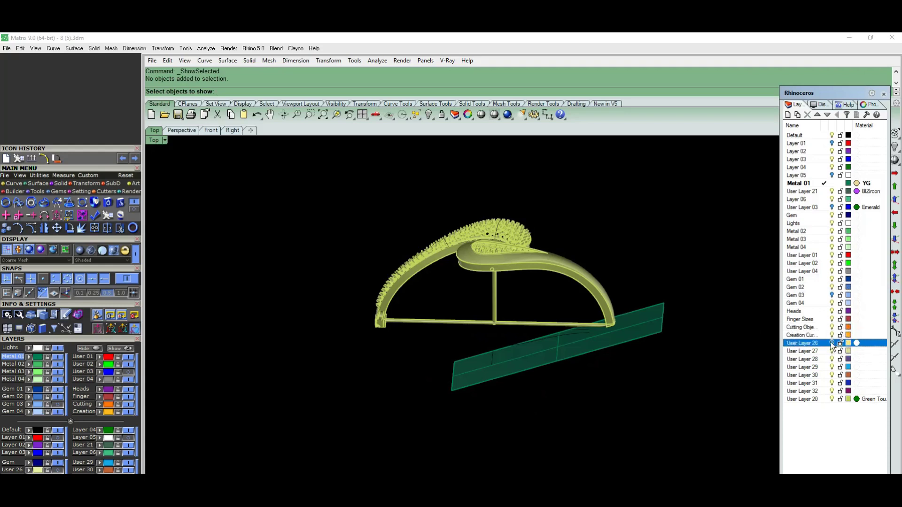
{"action": "right_click", "coordinate": [832, 342]}
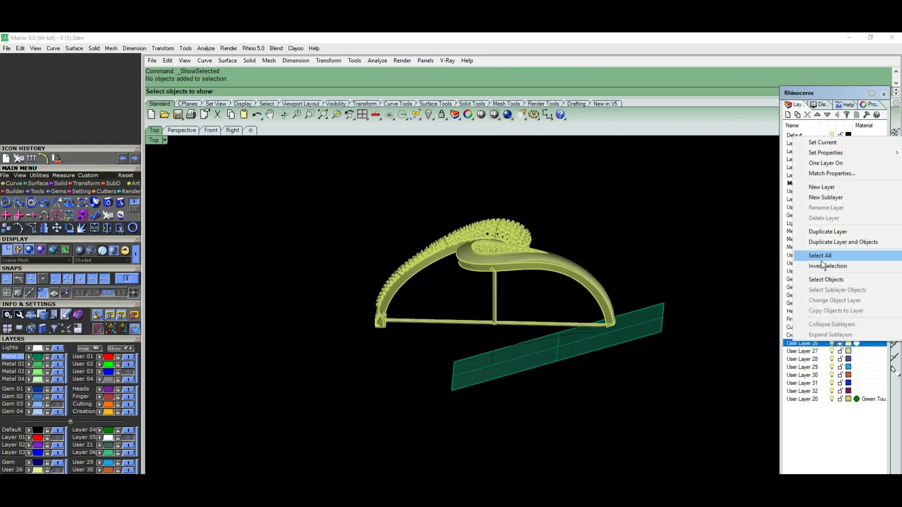
{"action": "left_click", "coordinate": [826, 280]}
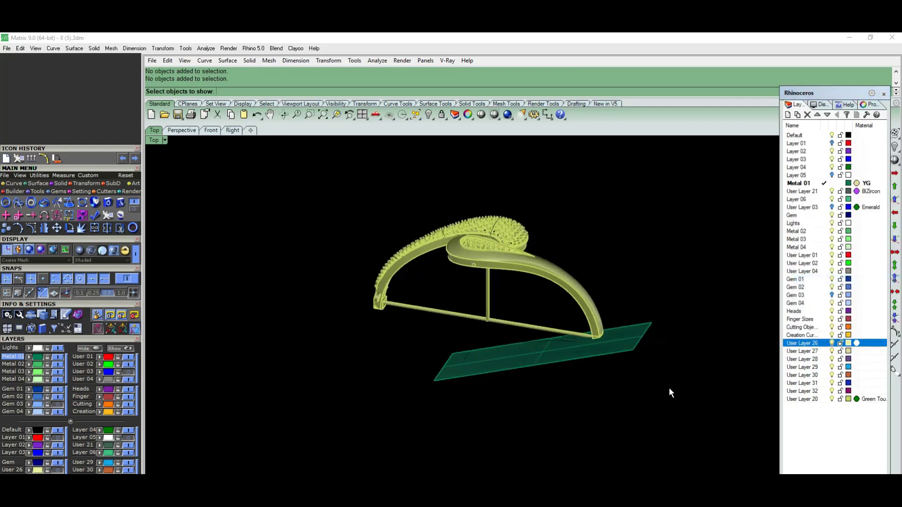
{"action": "right_click", "coordinate": [841, 399]}
{"action": "left_click", "coordinate": [827, 322]}
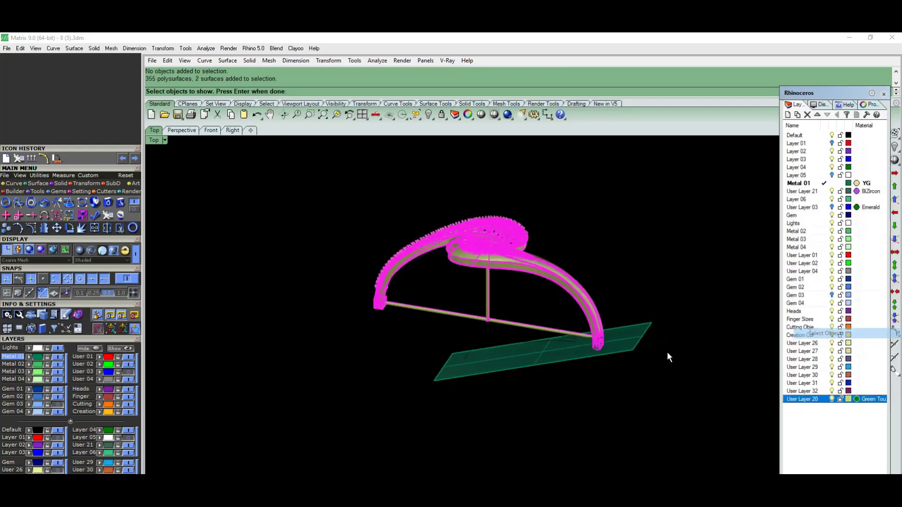
{"action": "key", "text": "Return"}
{"action": "right_click_drag", "start_coordinate": [668, 352], "coordinate": [342, 354]}
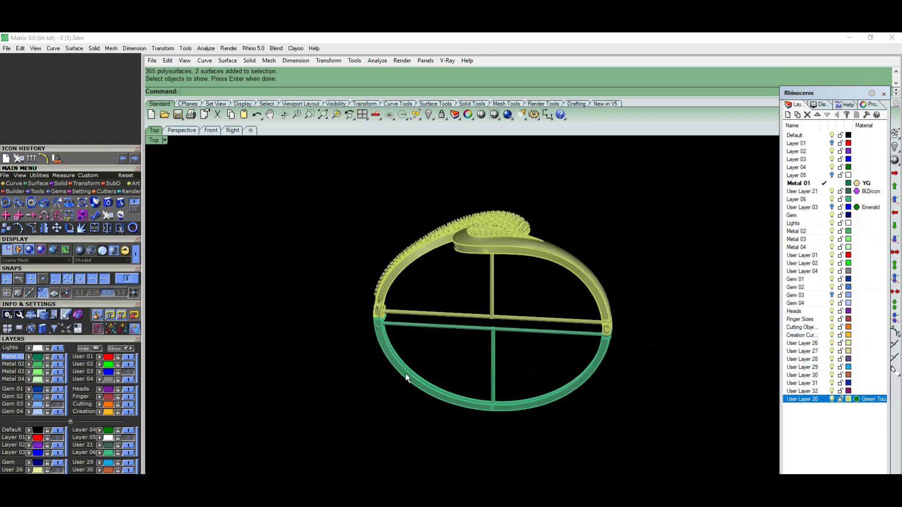
{"action": "right_click", "coordinate": [838, 401]}
{"action": "left_click", "coordinate": [833, 339]}
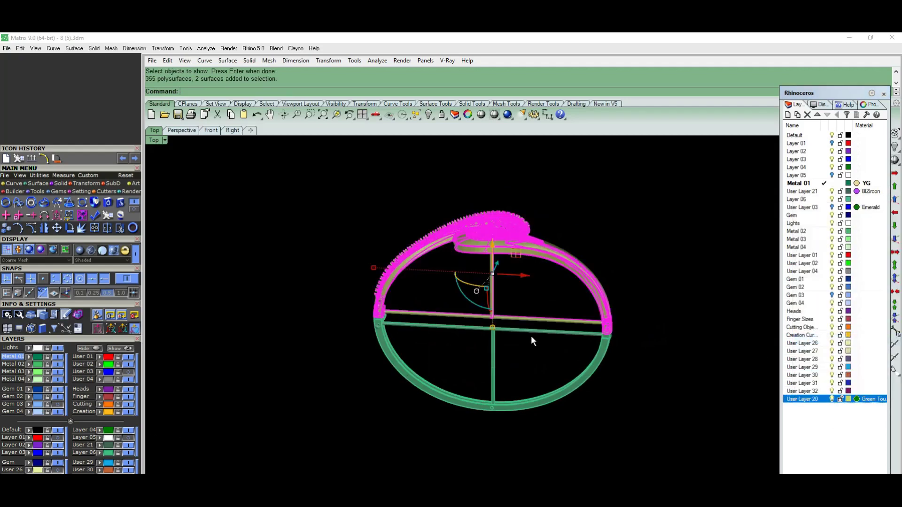
{"action": "right_click_drag", "start_coordinate": [531, 337], "coordinate": [462, 349]}
{"action": "type", "text": "G"}
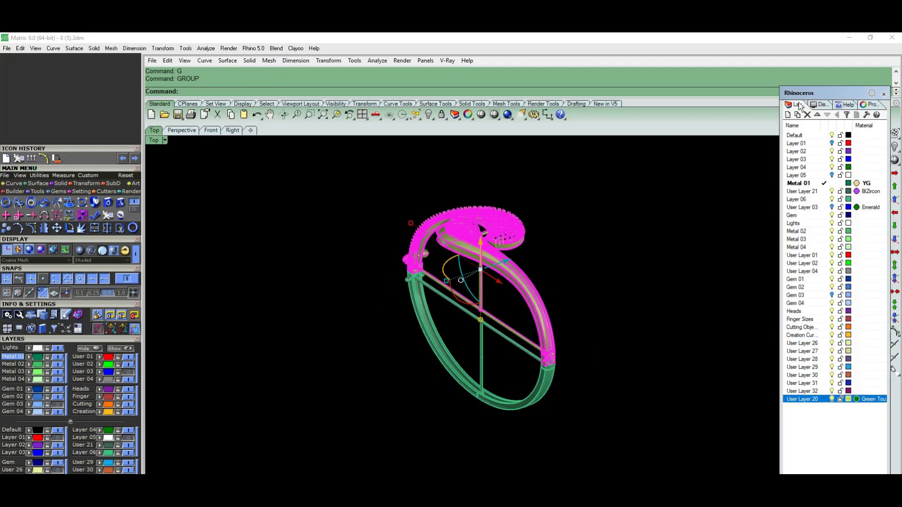
{"action": "left_click", "coordinate": [818, 106]}
{"action": "left_click", "coordinate": [795, 105]}
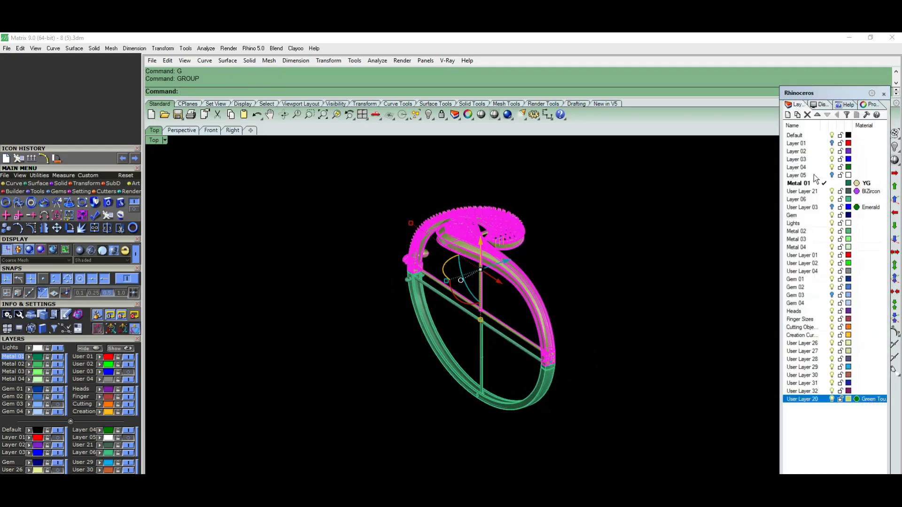
{"action": "left_click", "coordinate": [863, 105]}
{"action": "right_click_drag", "start_coordinate": [595, 270], "coordinate": [568, 263]}
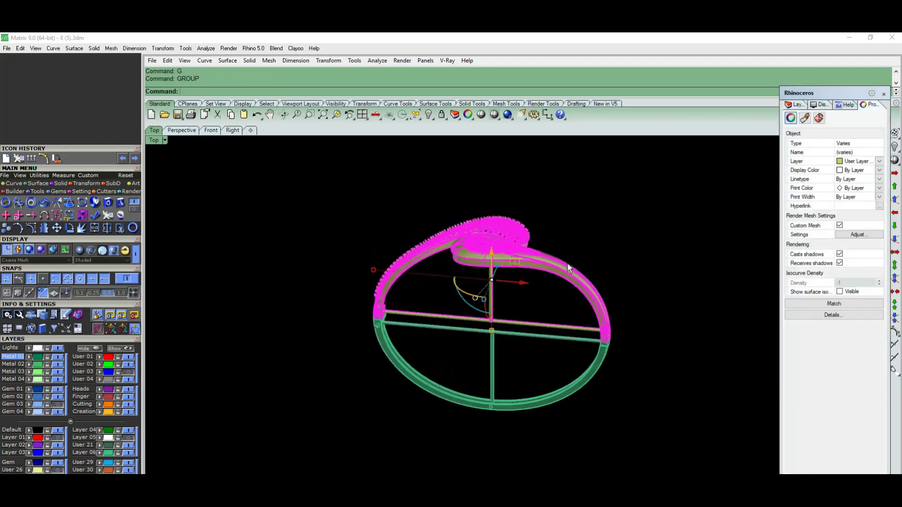
{"action": "scroll", "coordinate": [576, 240], "scroll_direction": "up", "scroll_amount": 3}
{"action": "key", "text": "Escape"}
{"action": "mouse_move", "coordinate": [575, 217]}
{"action": "right_mouse_down"}
{"action": "mouse_move", "coordinate": [558, 334]}
{"action": "mouse_move", "coordinate": [470, 352]}
{"action": "right_mouse_up"}
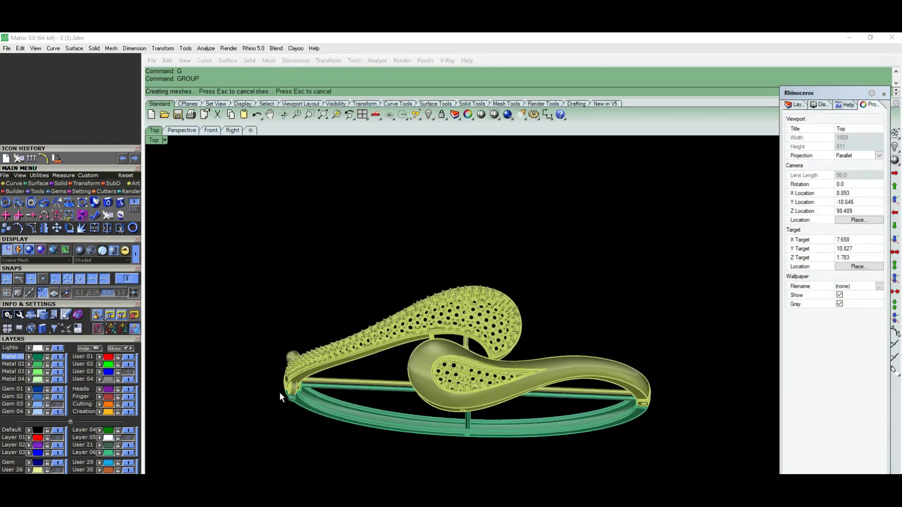
{"action": "mouse_move", "coordinate": [280, 393]}
{"action": "right_mouse_down"}
{"action": "mouse_move", "coordinate": [501, 376]}
{"action": "mouse_move", "coordinate": [336, 352]}
{"action": "mouse_move", "coordinate": [523, 313]}
{"action": "mouse_move", "coordinate": [487, 352]}
{"action": "mouse_move", "coordinate": [443, 288]}
{"action": "mouse_move", "coordinate": [448, 378]}
{"action": "mouse_move", "coordinate": [492, 286]}
{"action": "mouse_move", "coordinate": [448, 307]}
{"action": "mouse_move", "coordinate": [480, 242]}
{"action": "right_mouse_up"}
Group the pavé diamonds with the upper shank and top, then orbit to the hinge slot
{"action": "left_click", "coordinate": [492, 286]}
{"action": "left_click_drag", "start_coordinate": [480, 242], "coordinate": [469, 253], "text": "shift"}
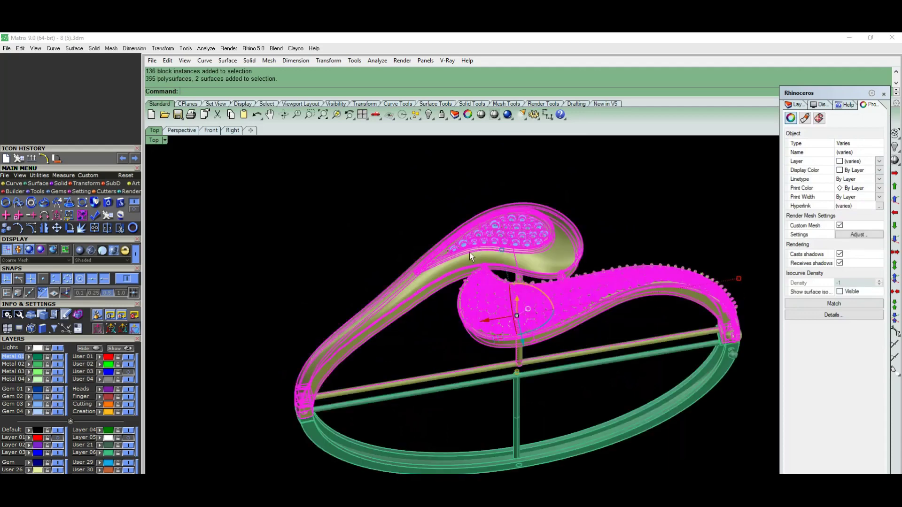
{"action": "type", "text": "g"}
{"action": "key", "text": "Return"}
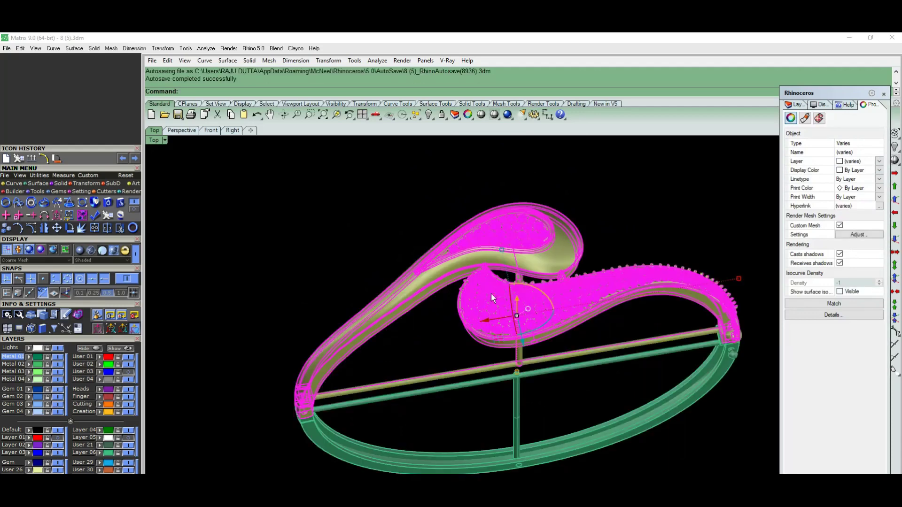
{"action": "mouse_move", "coordinate": [492, 294]}
{"action": "right_mouse_down"}
{"action": "mouse_move", "coordinate": [485, 329]}
{"action": "mouse_move", "coordinate": [432, 322]}
{"action": "mouse_move", "coordinate": [483, 275]}
{"action": "mouse_move", "coordinate": [463, 237]}
{"action": "mouse_move", "coordinate": [634, 339]}
{"action": "mouse_move", "coordinate": [491, 340]}
{"action": "mouse_move", "coordinate": [465, 399]}
{"action": "mouse_move", "coordinate": [445, 362]}
{"action": "mouse_move", "coordinate": [387, 375]}
{"action": "mouse_move", "coordinate": [387, 360]}
{"action": "mouse_move", "coordinate": [477, 310]}
{"action": "mouse_move", "coordinate": [385, 393]}
{"action": "mouse_move", "coordinate": [391, 313]}
{"action": "mouse_move", "coordinate": [438, 311]}
{"action": "mouse_move", "coordinate": [509, 336]}
{"action": "mouse_move", "coordinate": [512, 377]}
{"action": "mouse_move", "coordinate": [567, 381]}
{"action": "mouse_move", "coordinate": [548, 388]}
{"action": "right_mouse_up"}
{"action": "key", "text": "Escape"}
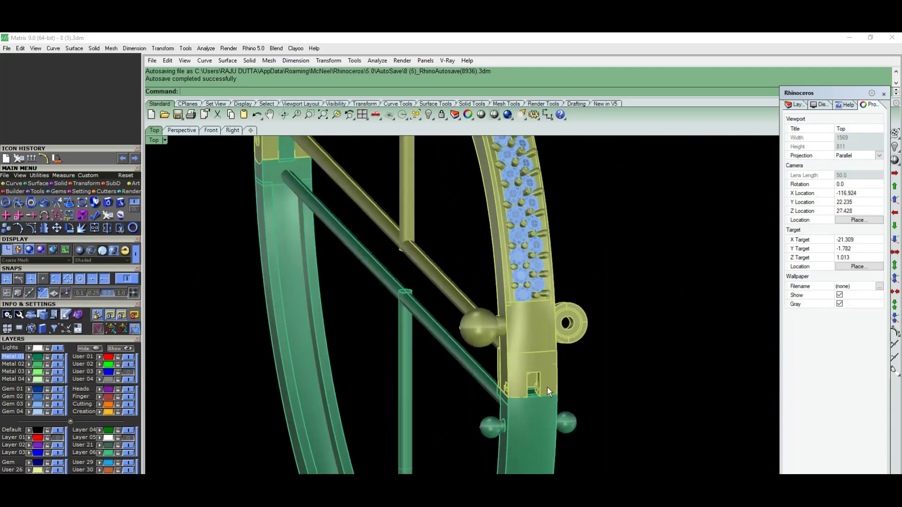
Duplicate the hinge opening's vertical edge as a 1.500 mm curve with DupEdge
{"action": "scroll", "coordinate": [547, 387], "scroll_direction": "up", "scroll_amount": 3}
{"action": "scroll", "coordinate": [540, 384], "scroll_direction": "up", "scroll_amount": 4}
{"action": "type", "text": "D"}
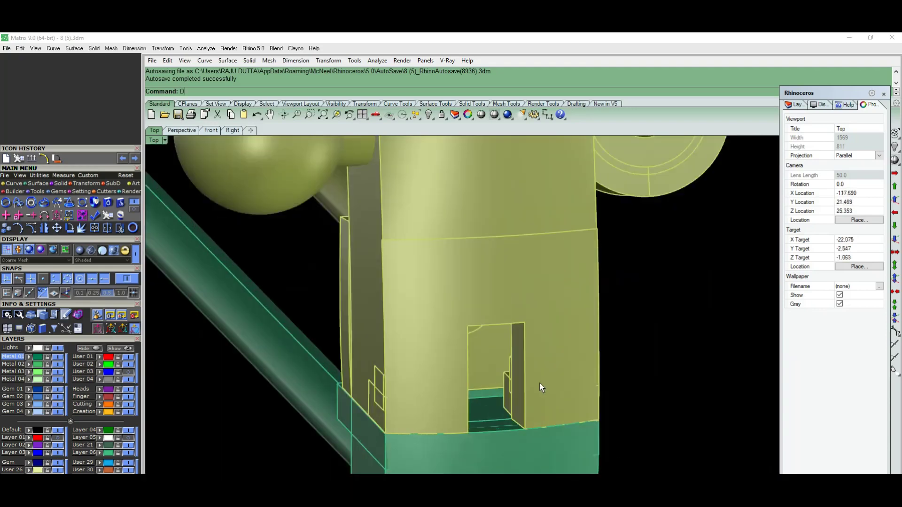
{"action": "key", "text": "Return"}
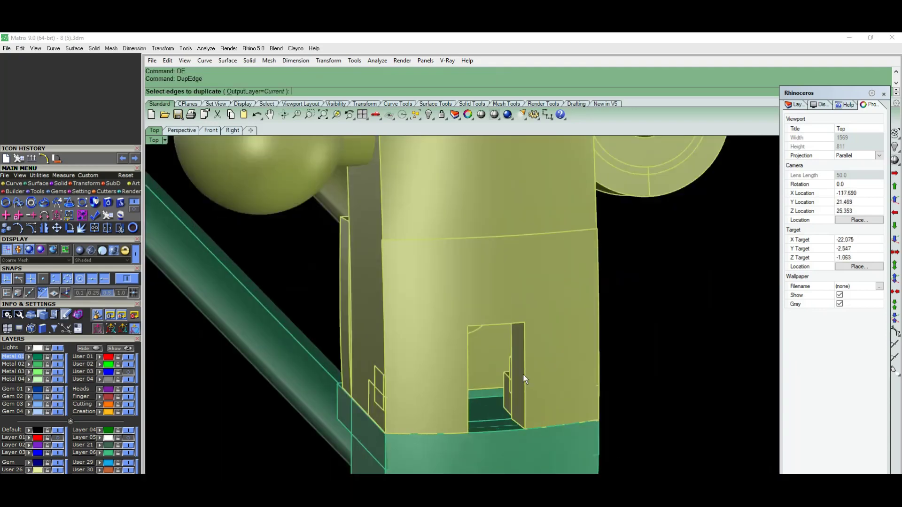
{"action": "left_click", "coordinate": [524, 375]}
{"action": "key", "text": "Return"}
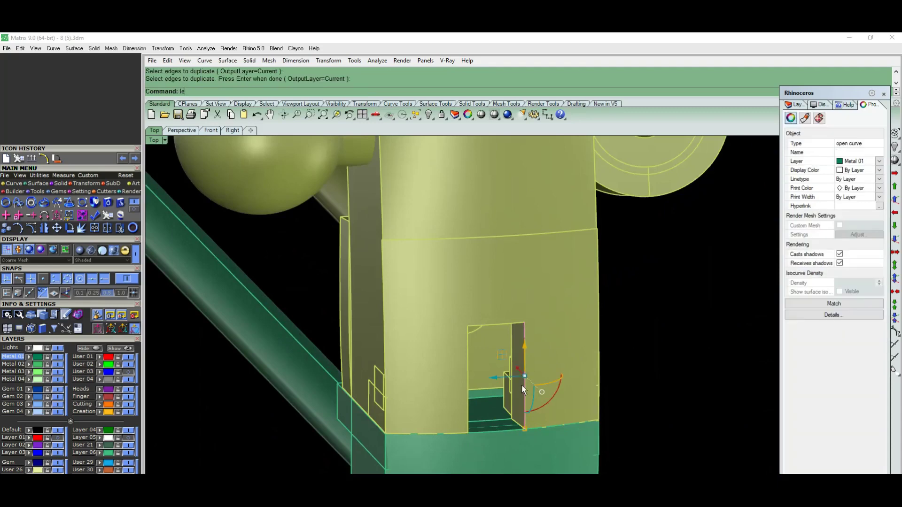
Zoom out to the whole ring and select the grouped upper half
{"action": "scroll", "coordinate": [523, 390], "scroll_direction": "down", "scroll_amount": 3}
{"action": "scroll", "coordinate": [528, 386], "scroll_direction": "down", "scroll_amount": 2}
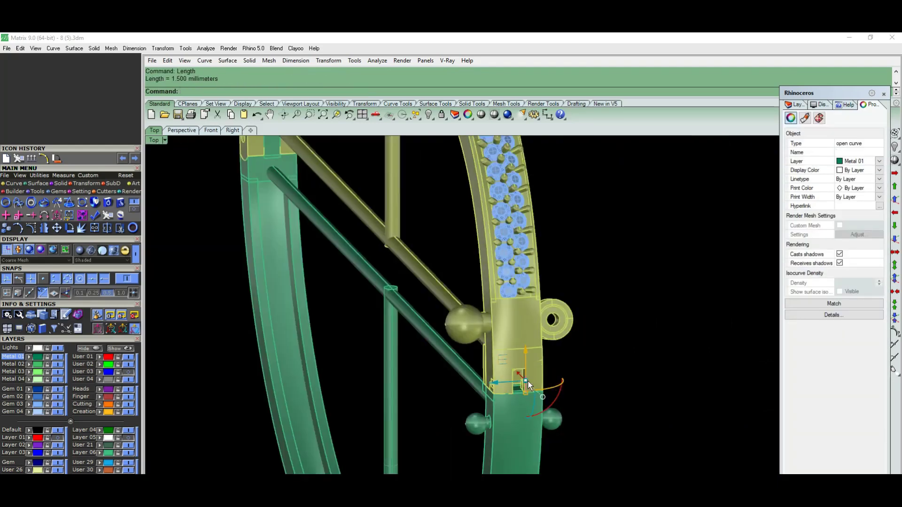
{"action": "mouse_move", "coordinate": [575, 386]}
{"action": "right_mouse_down"}
{"action": "mouse_move", "coordinate": [590, 376]}
{"action": "mouse_move", "coordinate": [495, 371]}
{"action": "mouse_move", "coordinate": [500, 396]}
{"action": "mouse_move", "coordinate": [458, 422]}
{"action": "mouse_move", "coordinate": [463, 290]}
{"action": "mouse_move", "coordinate": [456, 274]}
{"action": "right_mouse_up"}
{"action": "key", "text": "ctrl+a"}
{"action": "scroll", "coordinate": [454, 277], "scroll_direction": "down", "scroll_amount": 2}
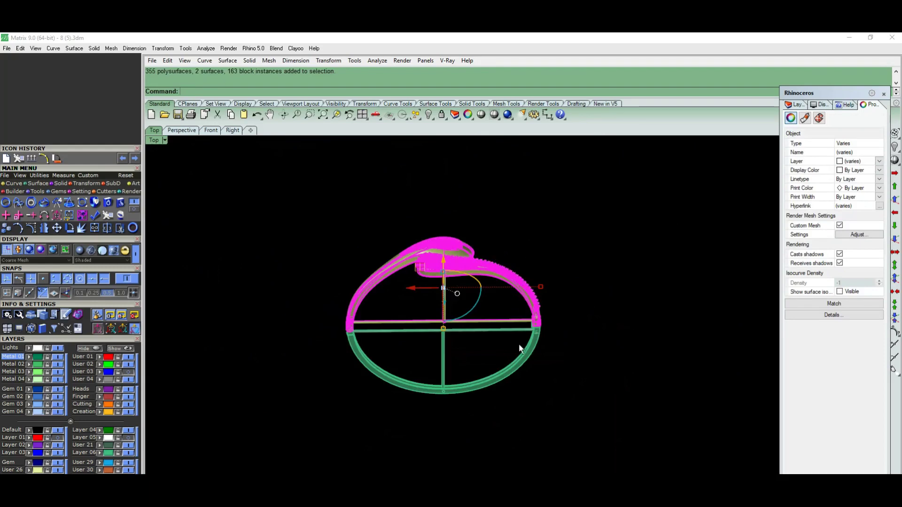
Use the F6 view shortcut to look straight down on the bangle edge-on
{"action": "key", "text": "F6"}
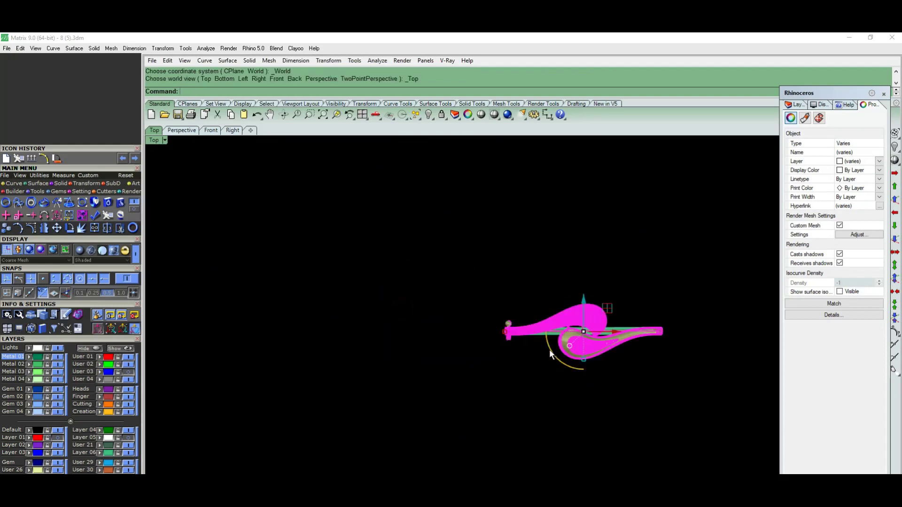
Move the gem-set upper half away from a picked base point by 10, then 20
{"action": "type", "text": "m"}
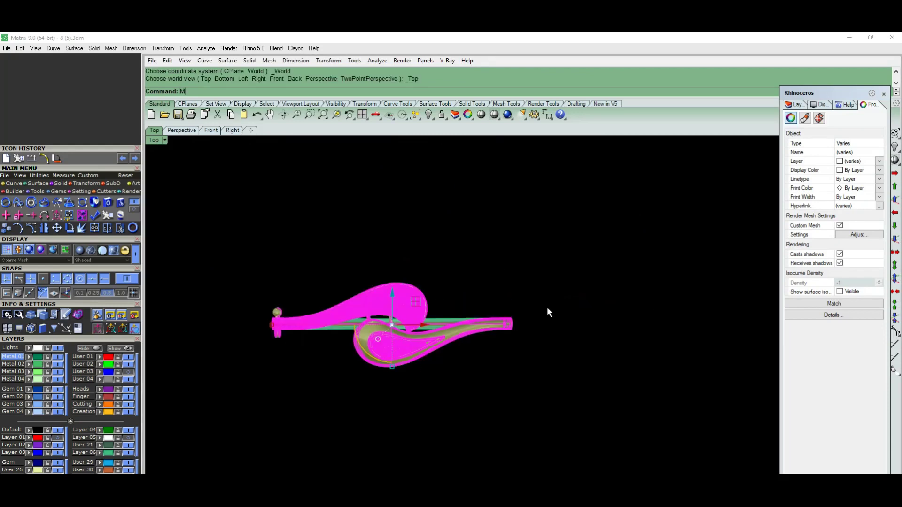
{"action": "key", "text": "Return"}
{"action": "left_click", "coordinate": [530, 328]}
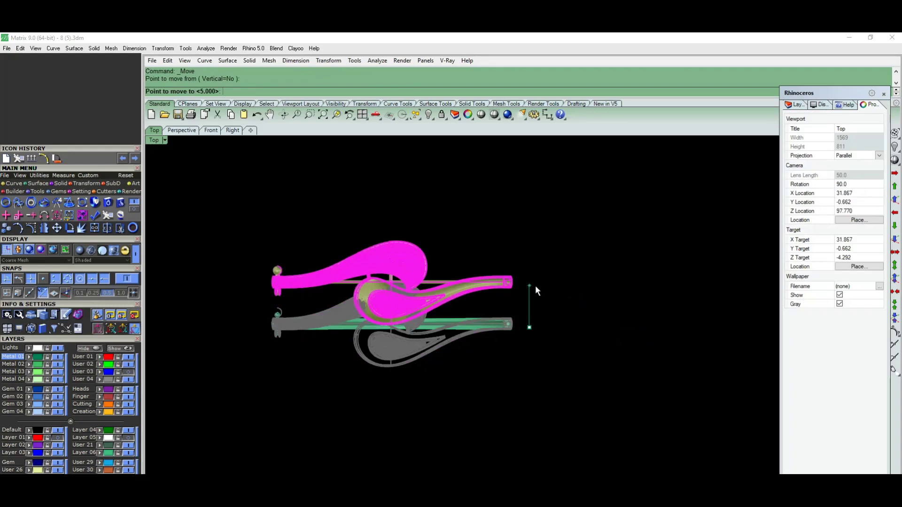
{"action": "type", "text": "10"}
{"action": "key", "text": "Return"}
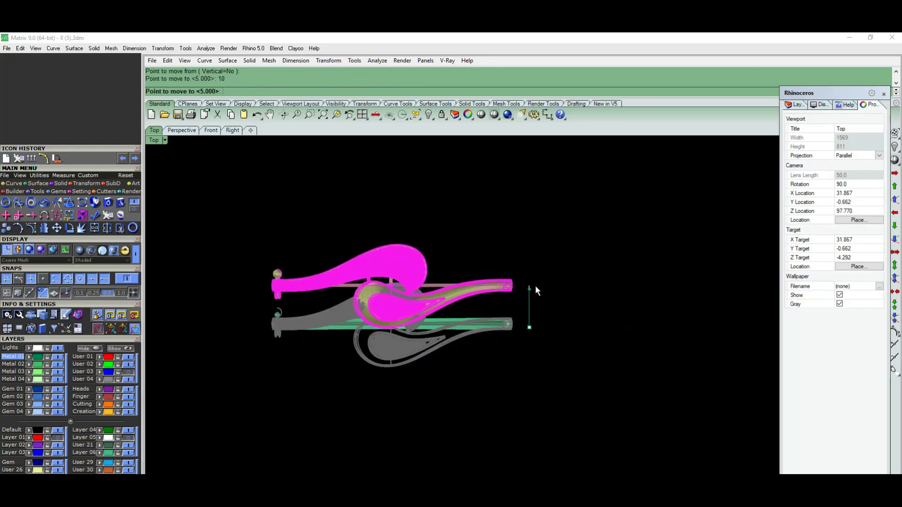
{"action": "type", "text": "0"}
{"action": "key", "text": "Return"}
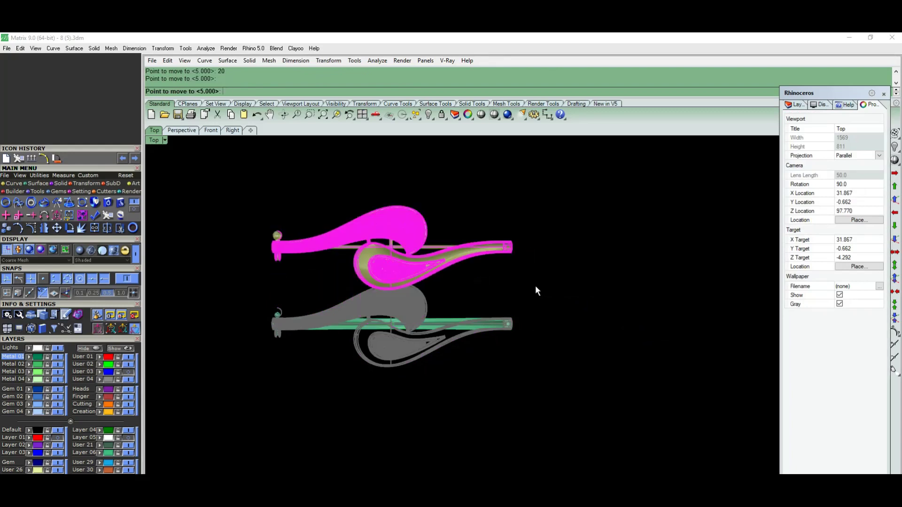
{"action": "right_click_drag", "start_coordinate": [503, 298], "coordinate": [552, 321]}
In Perspective, orbit and zoom in close around the pavé stones of the separated halves
{"action": "key", "text": "ctrl+F4"}
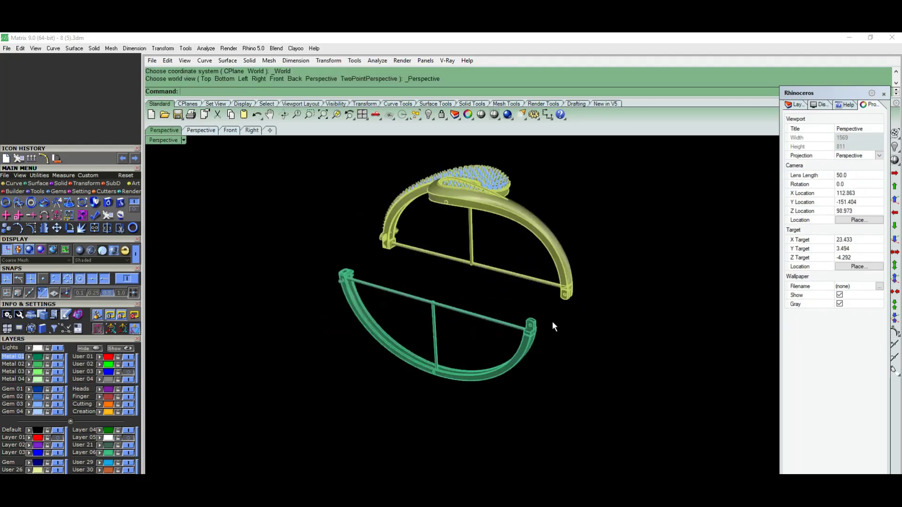
{"action": "mouse_move", "coordinate": [673, 320]}
{"action": "right_mouse_down"}
{"action": "mouse_move", "coordinate": [522, 366]}
{"action": "mouse_move", "coordinate": [507, 313]}
{"action": "mouse_move", "coordinate": [498, 326]}
{"action": "mouse_move", "coordinate": [530, 370]}
{"action": "mouse_move", "coordinate": [605, 417]}
{"action": "mouse_move", "coordinate": [539, 395]}
{"action": "mouse_move", "coordinate": [608, 379]}
{"action": "mouse_move", "coordinate": [594, 339]}
{"action": "mouse_move", "coordinate": [499, 345]}
{"action": "mouse_move", "coordinate": [515, 338]}
{"action": "mouse_move", "coordinate": [502, 194]}
{"action": "mouse_move", "coordinate": [528, 196]}
{"action": "mouse_move", "coordinate": [569, 322]}
{"action": "mouse_move", "coordinate": [595, 304]}
{"action": "mouse_move", "coordinate": [414, 330]}
{"action": "mouse_move", "coordinate": [444, 330]}
{"action": "mouse_move", "coordinate": [471, 318]}
{"action": "mouse_move", "coordinate": [499, 252]}
{"action": "mouse_move", "coordinate": [444, 265]}
{"action": "mouse_move", "coordinate": [344, 226]}
{"action": "mouse_move", "coordinate": [350, 280]}
{"action": "mouse_move", "coordinate": [375, 334]}
{"action": "mouse_move", "coordinate": [413, 326]}
{"action": "mouse_move", "coordinate": [429, 304]}
{"action": "mouse_move", "coordinate": [393, 354]}
{"action": "mouse_move", "coordinate": [312, 297]}
{"action": "mouse_move", "coordinate": [325, 389]}
{"action": "mouse_move", "coordinate": [407, 471]}
{"action": "mouse_move", "coordinate": [462, 469]}
{"action": "mouse_move", "coordinate": [437, 471]}
{"action": "mouse_move", "coordinate": [469, 465]}
{"action": "mouse_move", "coordinate": [475, 455]}
{"action": "mouse_move", "coordinate": [450, 412]}
{"action": "mouse_move", "coordinate": [474, 445]}
{"action": "mouse_move", "coordinate": [540, 462]}
{"action": "mouse_move", "coordinate": [358, 381]}
{"action": "mouse_move", "coordinate": [424, 353]}
{"action": "mouse_move", "coordinate": [446, 320]}
{"action": "mouse_move", "coordinate": [441, 399]}
{"action": "mouse_move", "coordinate": [421, 408]}
{"action": "mouse_move", "coordinate": [256, 340]}
{"action": "right_mouse_up"}
{"action": "scroll", "coordinate": [492, 308], "scroll_direction": "up", "scroll_amount": 5}
{"action": "scroll", "coordinate": [509, 346], "scroll_direction": "up", "scroll_amount": 3}
{"action": "scroll", "coordinate": [591, 339], "scroll_direction": "down", "scroll_amount": 5}
{"action": "scroll", "coordinate": [498, 250], "scroll_direction": "up", "scroll_amount": 3}
{"action": "scroll", "coordinate": [497, 275], "scroll_direction": "up", "scroll_amount": 2}
{"action": "scroll", "coordinate": [499, 324], "scroll_direction": "down", "scroll_amount": 5}
{"action": "scroll", "coordinate": [472, 232], "scroll_direction": "down", "scroll_amount": 3}
{"action": "scroll", "coordinate": [486, 161], "scroll_direction": "up", "scroll_amount": 3}
{"action": "scroll", "coordinate": [504, 201], "scroll_direction": "up", "scroll_amount": 3}
{"action": "scroll", "coordinate": [493, 271], "scroll_direction": "up", "scroll_amount": 3}
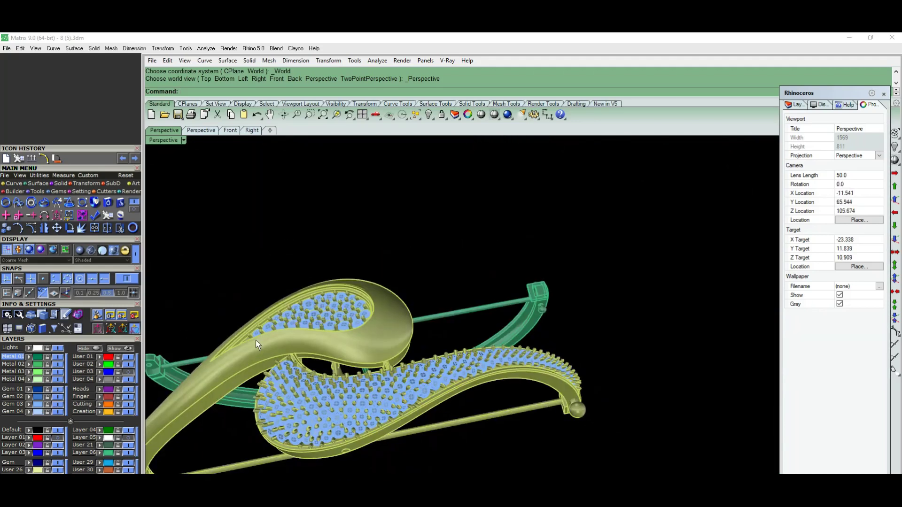
{"action": "scroll", "coordinate": [256, 341], "scroll_direction": "up", "scroll_amount": 5}
{"action": "scroll", "coordinate": [385, 317], "scroll_direction": "down", "scroll_amount": 5}
Orbit back out to the whole ring, selecting and then deselecting the upper half
{"action": "mouse_move", "coordinate": [381, 317]}
{"action": "right_mouse_down"}
{"action": "mouse_move", "coordinate": [486, 281]}
{"action": "mouse_move", "coordinate": [479, 346]}
{"action": "mouse_move", "coordinate": [443, 343]}
{"action": "right_mouse_up"}
{"action": "left_click", "coordinate": [443, 343]}
{"action": "left_click", "coordinate": [370, 345]}
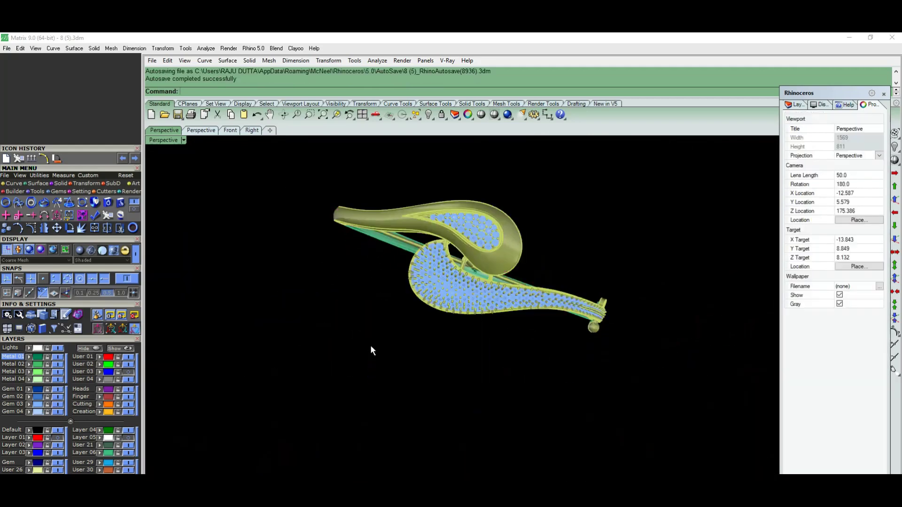
{"action": "mouse_move", "coordinate": [370, 345]}
{"action": "right_mouse_down"}
{"action": "mouse_move", "coordinate": [403, 308]}
{"action": "mouse_move", "coordinate": [377, 153]}
{"action": "mouse_move", "coordinate": [399, 215]}
{"action": "mouse_move", "coordinate": [466, 317]}
{"action": "right_mouse_up"}
{"action": "type", "text": "Rem"}
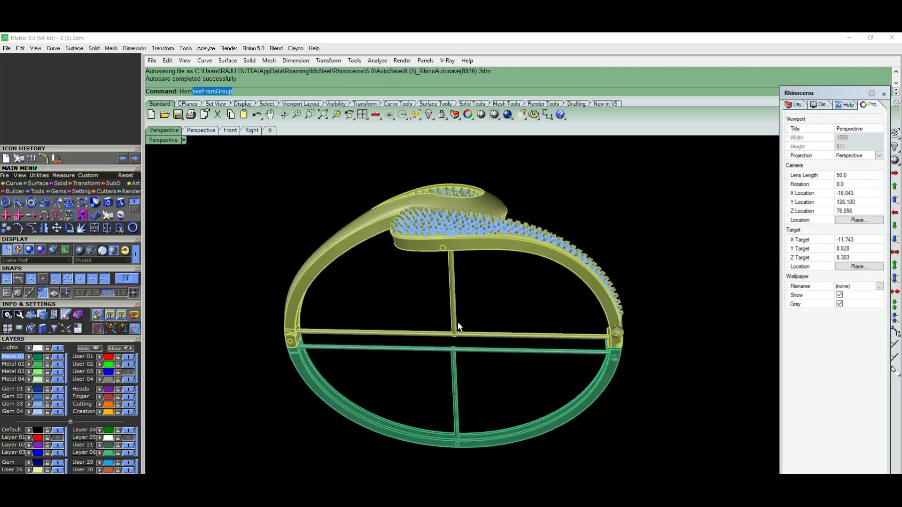
Remove the crossbars and centre post from the group with RemoveFromGroup
{"action": "type", "text": "o"}
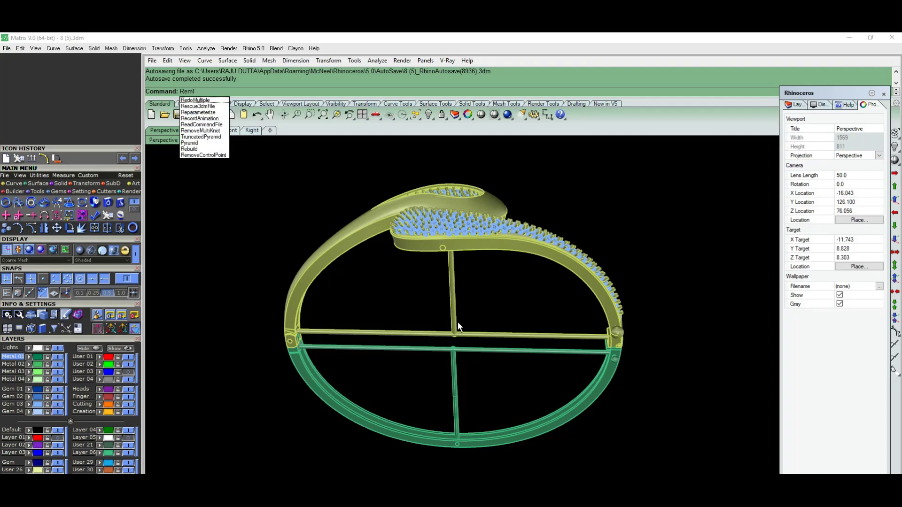
{"action": "key", "text": "BackSpace"}
{"action": "type", "text": "o"}
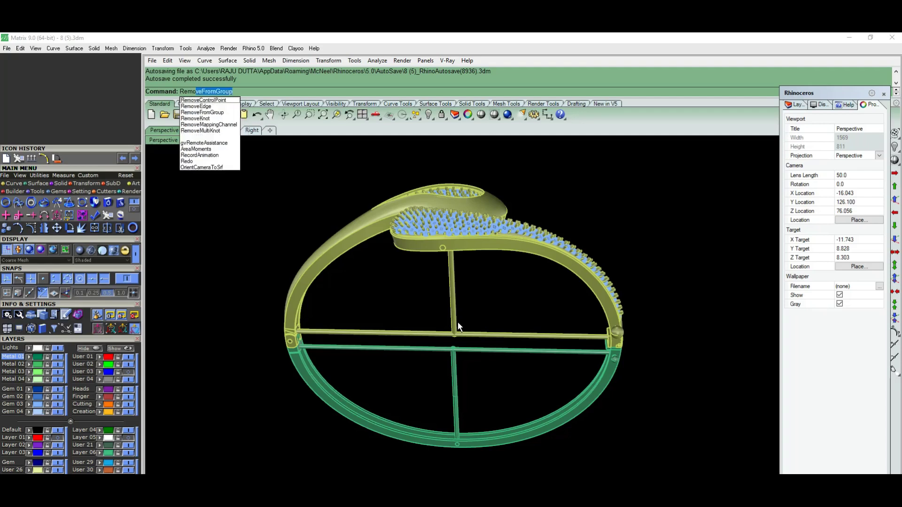
{"action": "key", "text": "Return"}
{"action": "left_click_drag", "start_coordinate": [471, 319], "coordinate": [429, 386]}
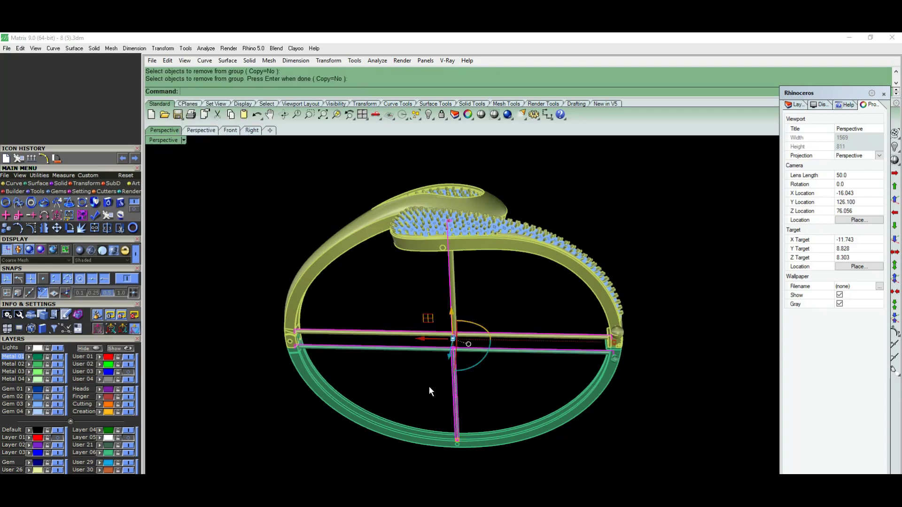
{"action": "key", "text": "Return"}
Hide the crossbars and switch to the straight Top view of the bare band
{"action": "type", "text": "h"}
{"action": "key", "text": "Return"}
{"action": "mouse_move", "coordinate": [429, 387]}
{"action": "right_mouse_down"}
{"action": "mouse_move", "coordinate": [444, 298]}
{"action": "mouse_move", "coordinate": [418, 400]}
{"action": "right_mouse_up"}
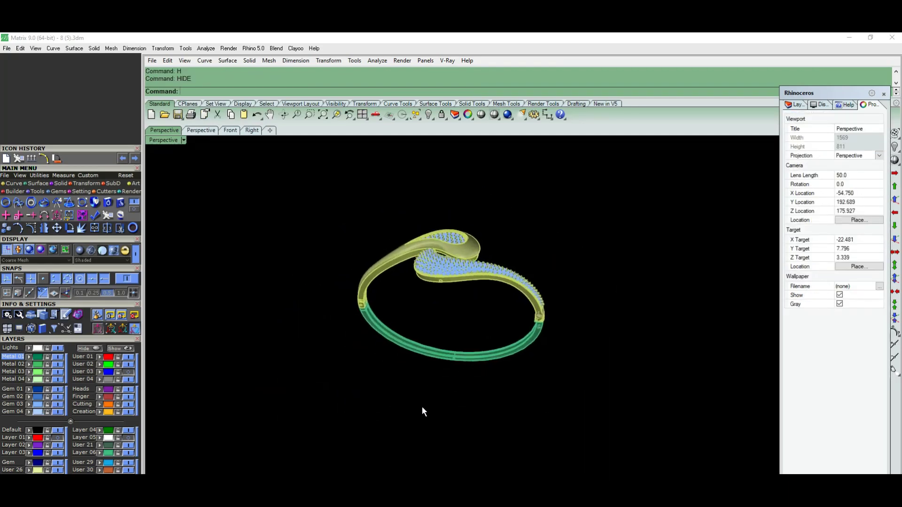
{"action": "key", "text": "ctrl+F1"}
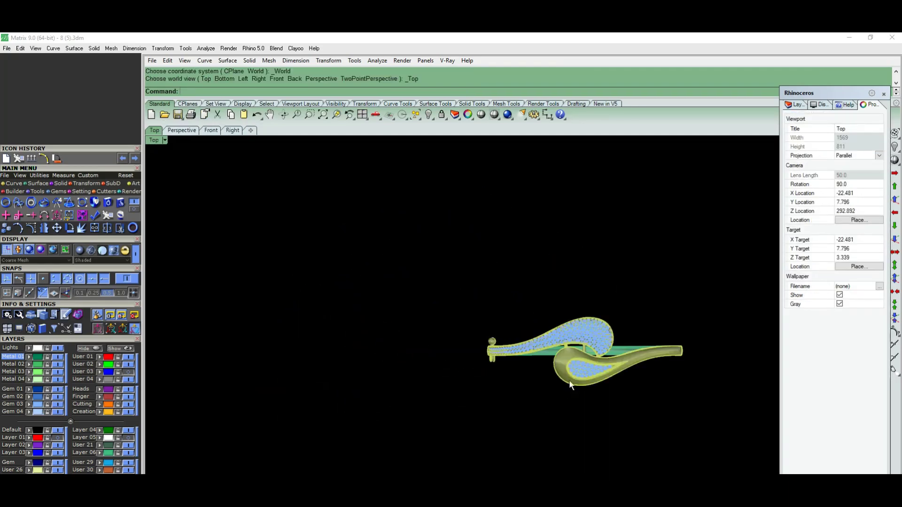
Switch the Top view to Rendered display and select all 361 bangle polysurfaces
{"action": "right_click_drag", "start_coordinate": [570, 384], "coordinate": [403, 356]}
{"action": "scroll", "coordinate": [399, 327], "scroll_direction": "up", "scroll_amount": 3}
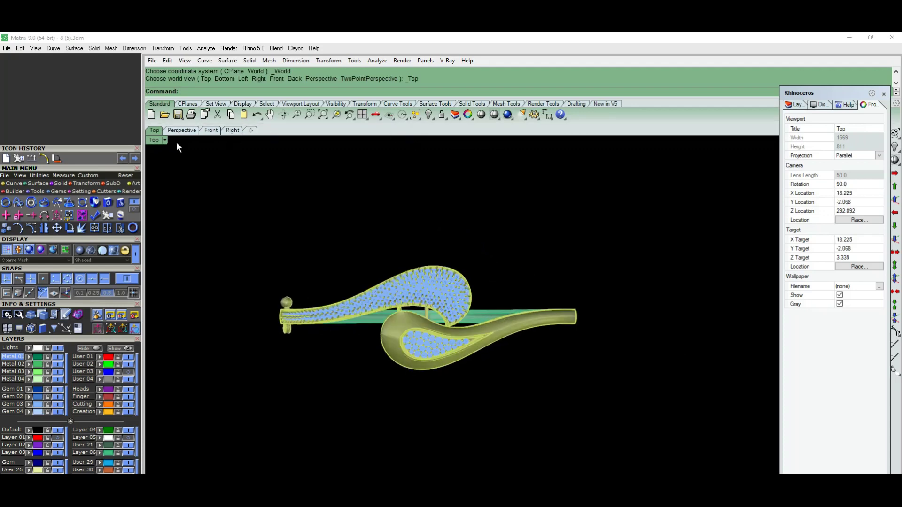
{"action": "left_click", "coordinate": [160, 141]}
{"action": "left_click", "coordinate": [203, 74]}
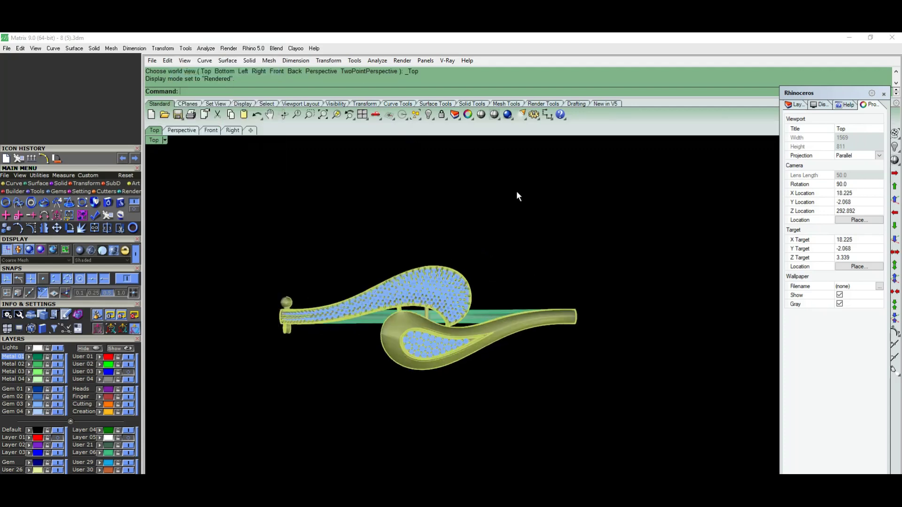
{"action": "left_click", "coordinate": [420, 114]}
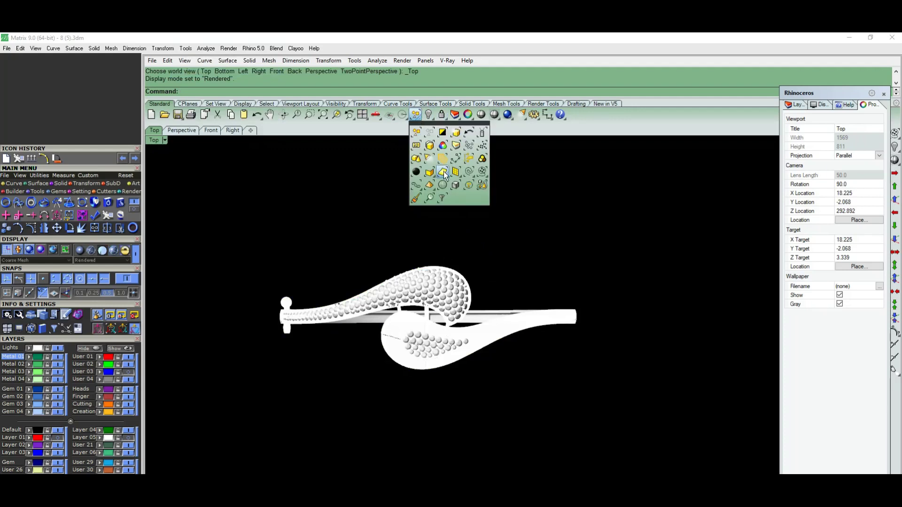
{"action": "left_click", "coordinate": [429, 174]}
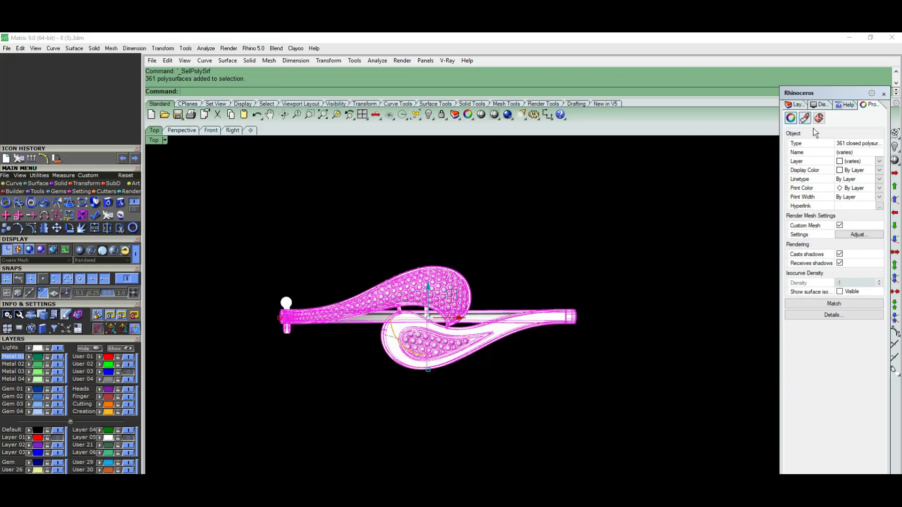
Assign by object and load the Gold2 material from the Material folder into the Environment slot
{"action": "left_click", "coordinate": [804, 118]}
{"action": "left_click", "coordinate": [859, 132]}
{"action": "left_click", "coordinate": [844, 152]}
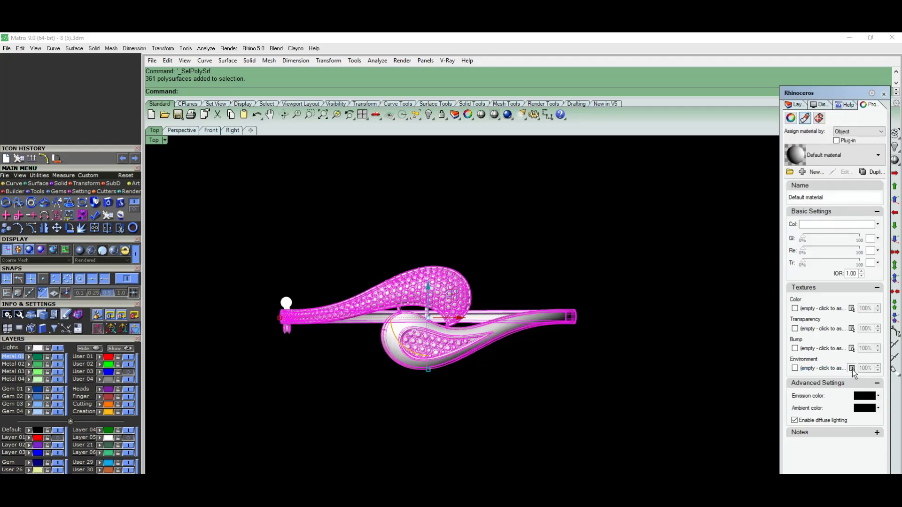
{"action": "left_click", "coordinate": [852, 368]}
{"action": "left_click", "coordinate": [349, 207]}
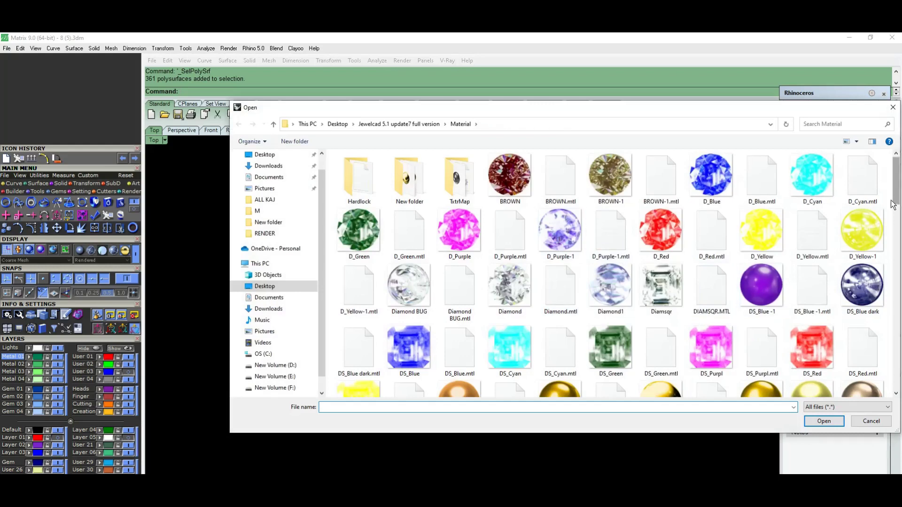
{"action": "left_click_drag", "start_coordinate": [897, 198], "coordinate": [897, 235]}
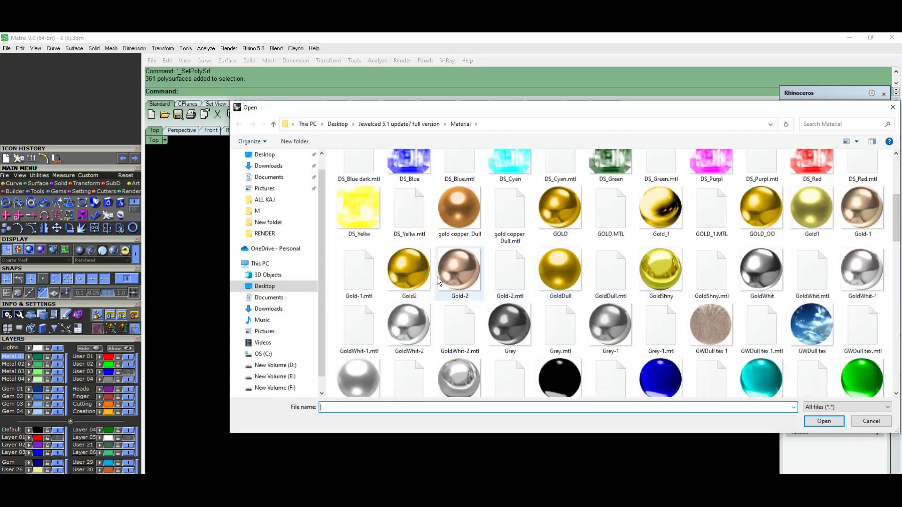
{"action": "left_click", "coordinate": [403, 272]}
{"action": "left_click", "coordinate": [823, 421]}
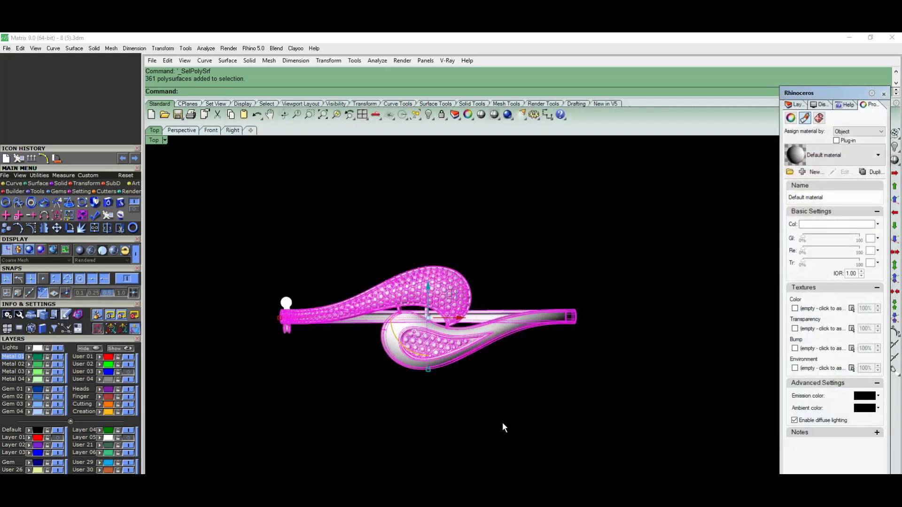
{"action": "left_click", "coordinate": [484, 430]}
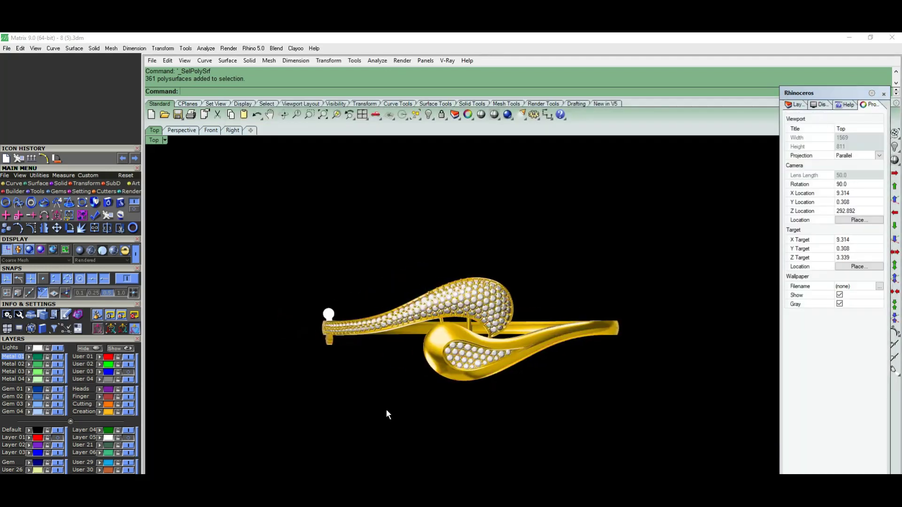
Hide the Gem 03 stones layer and select the whole remaining model
{"action": "scroll", "coordinate": [337, 310], "scroll_direction": "up", "scroll_amount": 2}
{"action": "scroll", "coordinate": [348, 282], "scroll_direction": "up", "scroll_amount": 3}
{"action": "key", "text": "ctrl+a"}
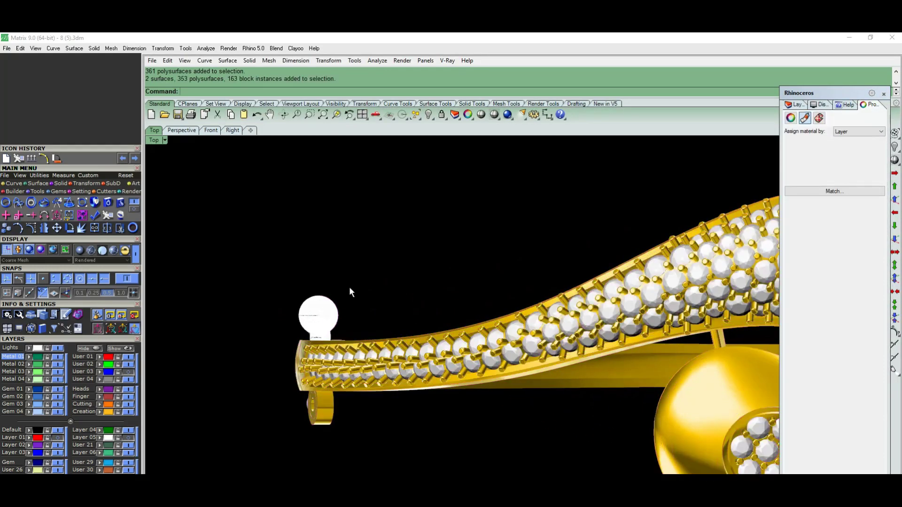
{"action": "left_click", "coordinate": [349, 292]}
{"action": "scroll", "coordinate": [363, 339], "scroll_direction": "down", "scroll_amount": 3}
{"action": "scroll", "coordinate": [347, 332], "scroll_direction": "down", "scroll_amount": 1}
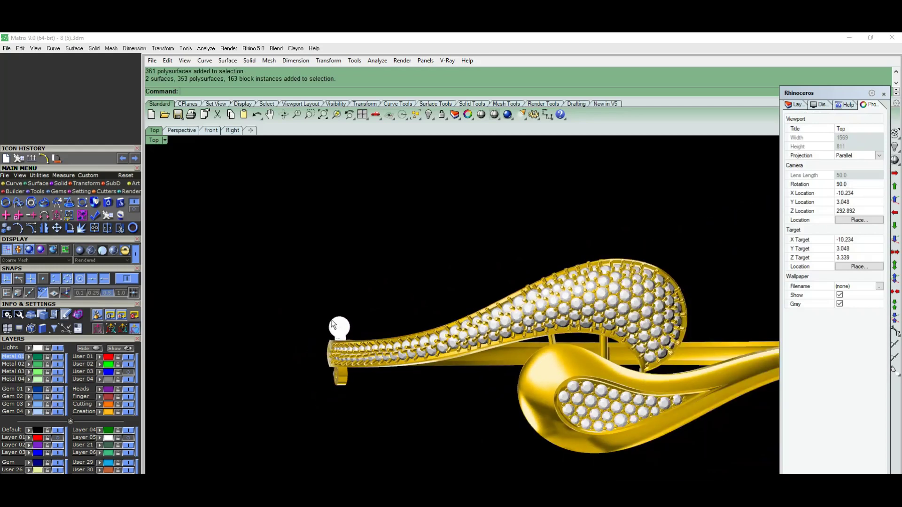
{"action": "left_click", "coordinate": [57, 403]}
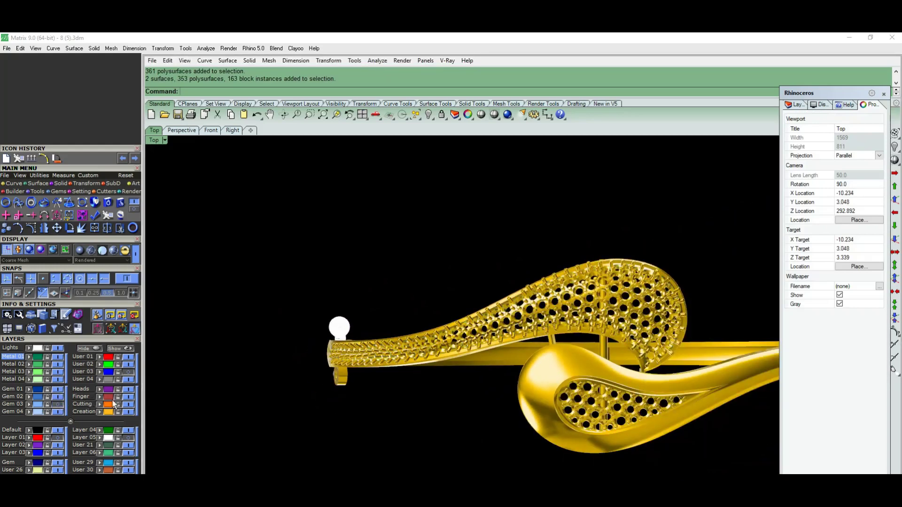
{"action": "key", "text": "ctrl+a"}
Match the selection's material to the gold metal of the band
{"action": "scroll", "coordinate": [308, 346], "scroll_direction": "down", "scroll_amount": 2}
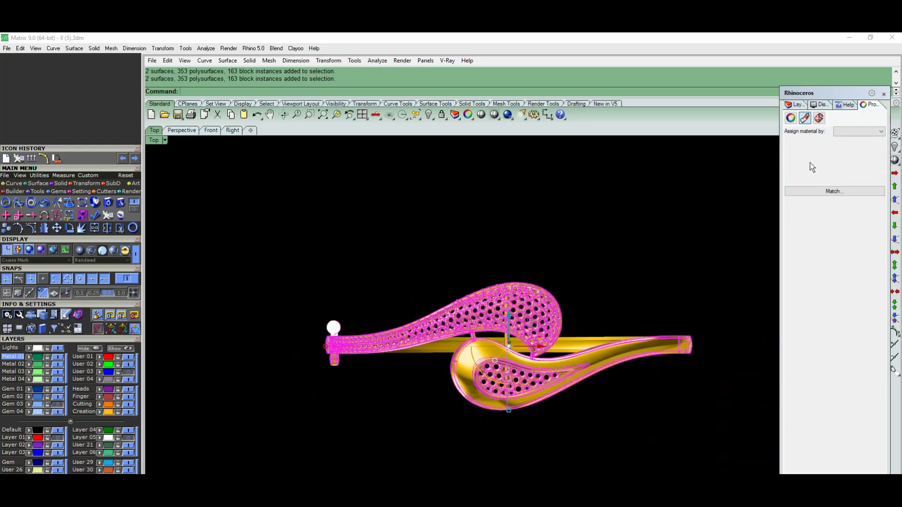
{"action": "left_click", "coordinate": [820, 190]}
{"action": "scroll", "coordinate": [543, 325], "scroll_direction": "up", "scroll_amount": 3}
{"action": "scroll", "coordinate": [548, 331], "scroll_direction": "up", "scroll_amount": 2}
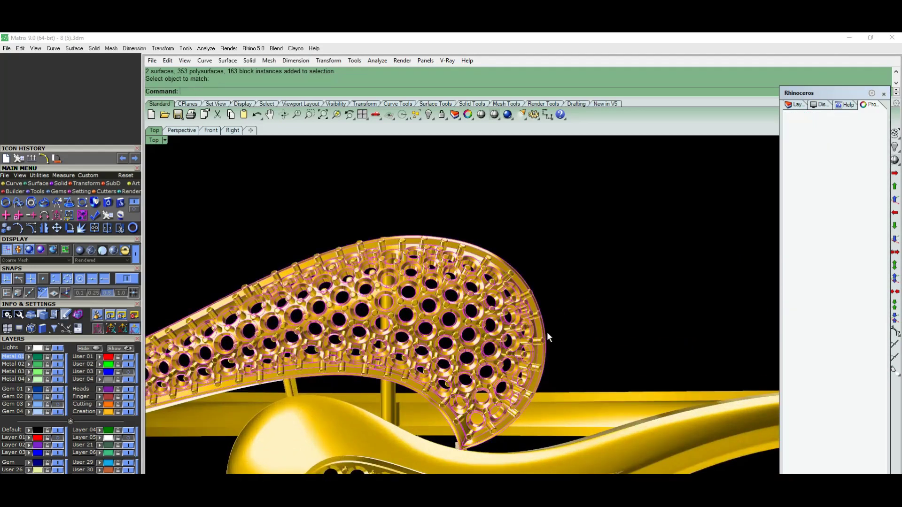
{"action": "key", "text": "Escape"}
Show the Gem 03 layer again and select its 163 pavé stones
{"action": "scroll", "coordinate": [585, 320], "scroll_direction": "down", "scroll_amount": 2}
{"action": "scroll", "coordinate": [591, 318], "scroll_direction": "down", "scroll_amount": 2}
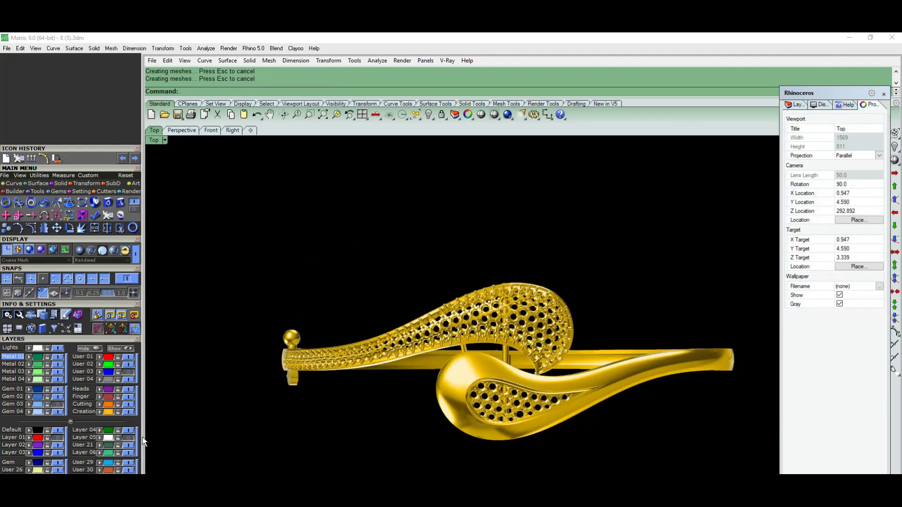
{"action": "left_click", "coordinate": [55, 412]}
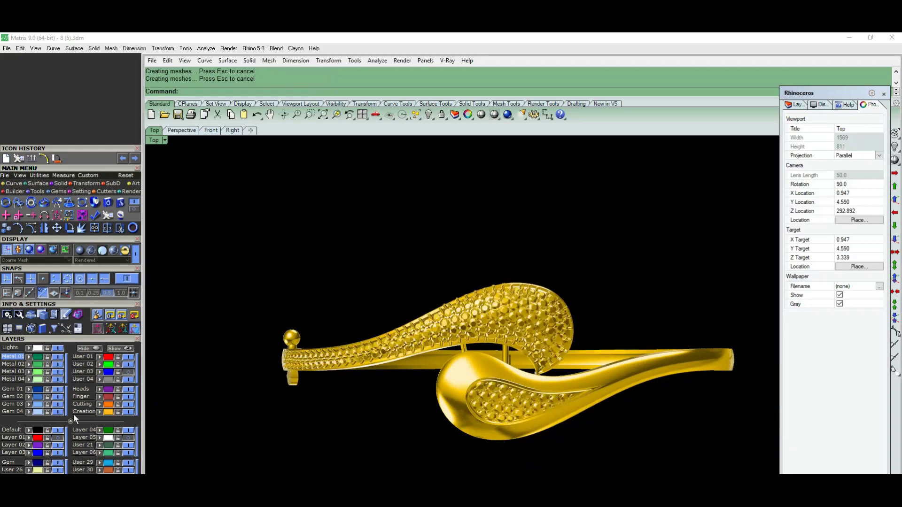
{"action": "left_click", "coordinate": [40, 411]}
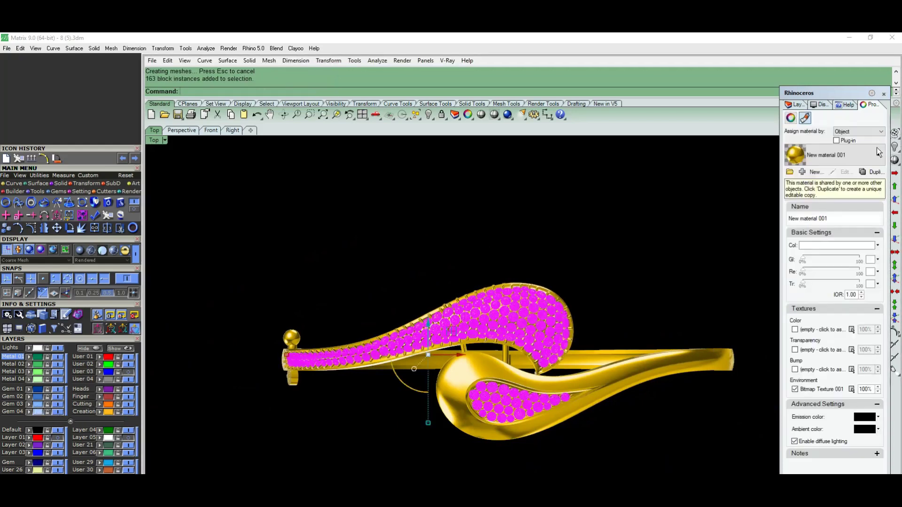
Assign the 163 stones a per-object Diamond material loaded from the Material folder
{"action": "left_click", "coordinate": [865, 131]}
{"action": "left_click", "coordinate": [860, 145]}
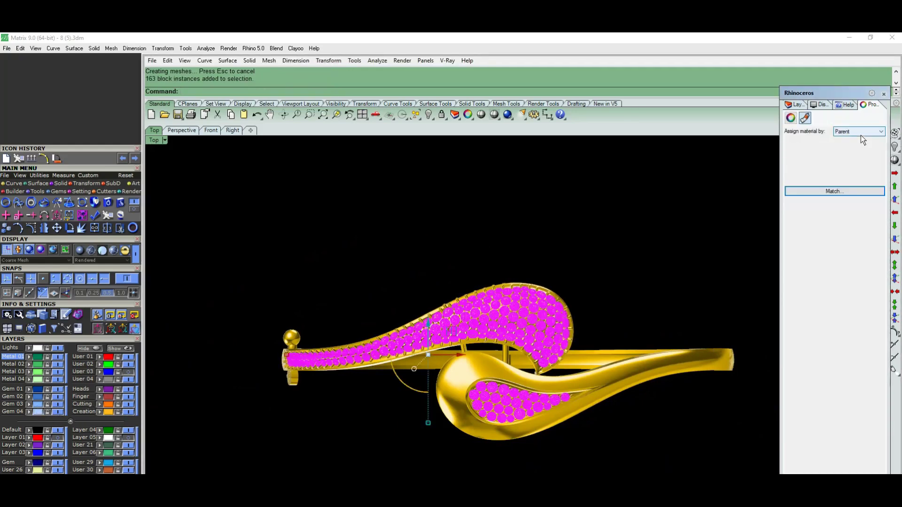
{"action": "left_click", "coordinate": [860, 152]}
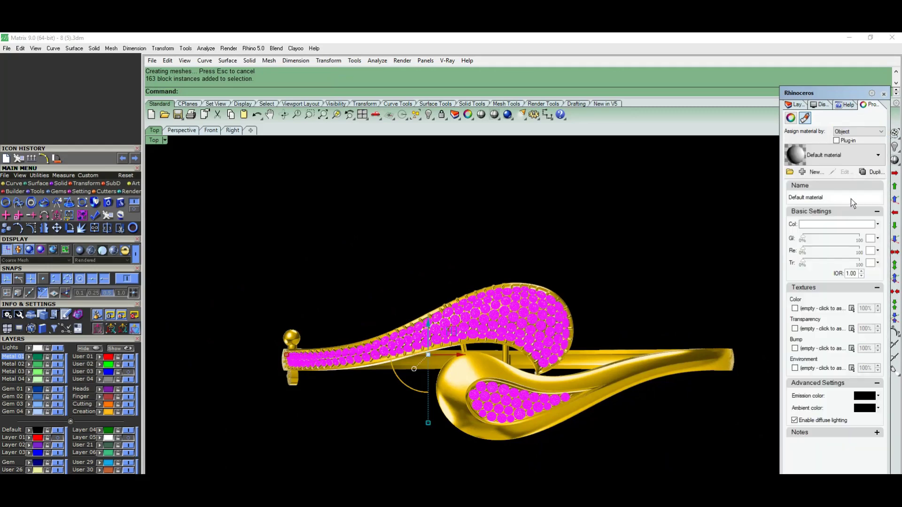
{"action": "left_click", "coordinate": [851, 369]}
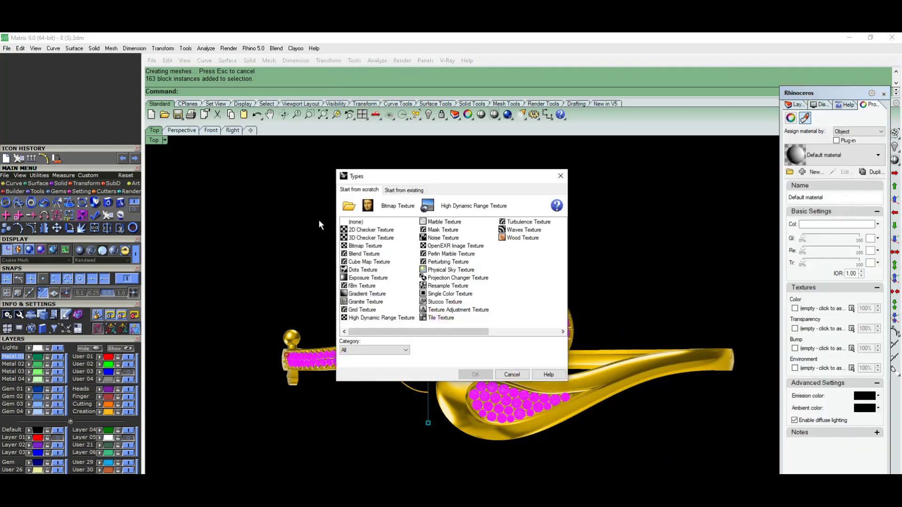
{"action": "left_click", "coordinate": [349, 207]}
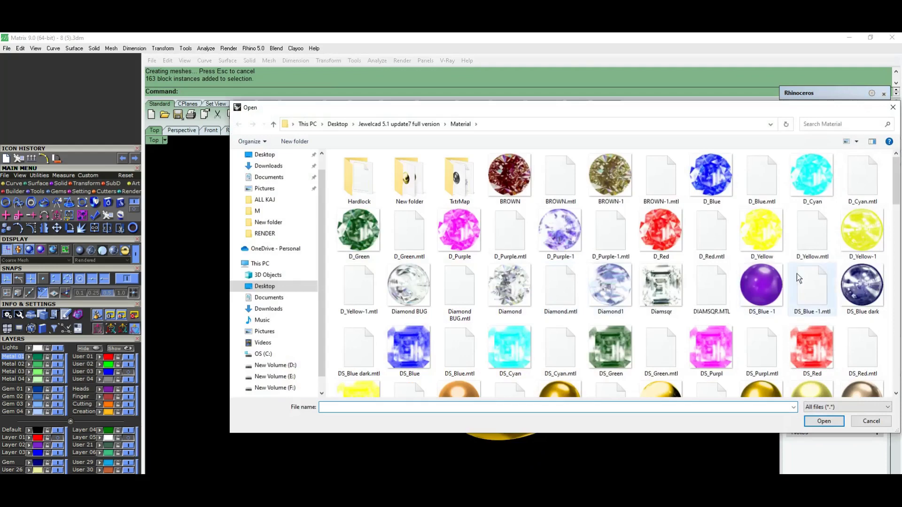
{"action": "left_click", "coordinate": [512, 291]}
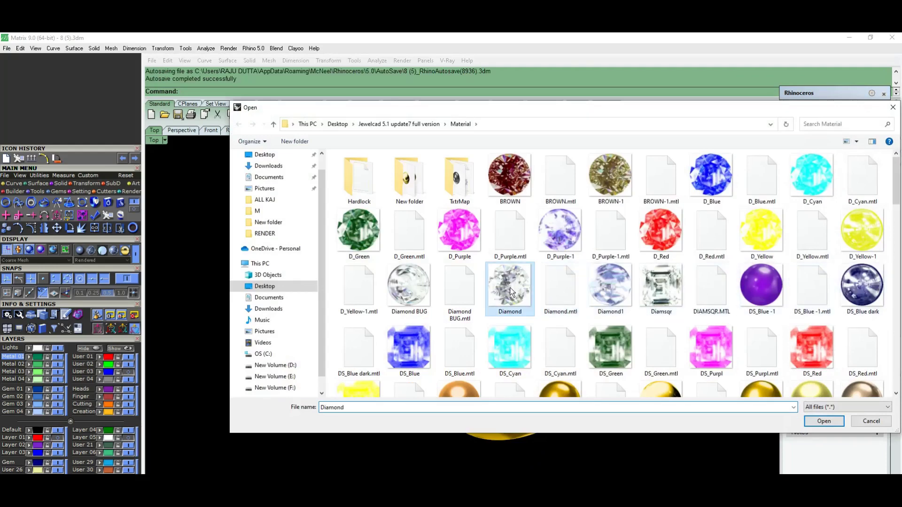
{"action": "left_click", "coordinate": [818, 423]}
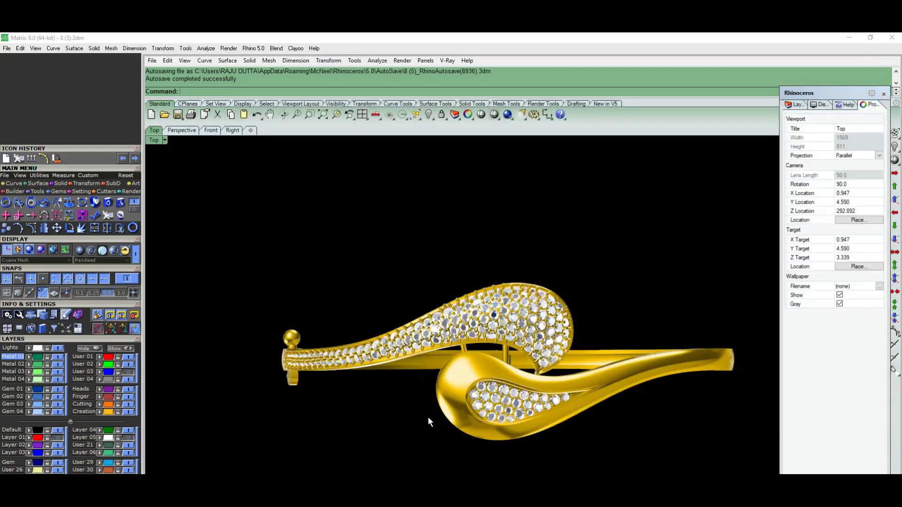
{"action": "right_click_drag", "start_coordinate": [429, 422], "coordinate": [427, 409]}
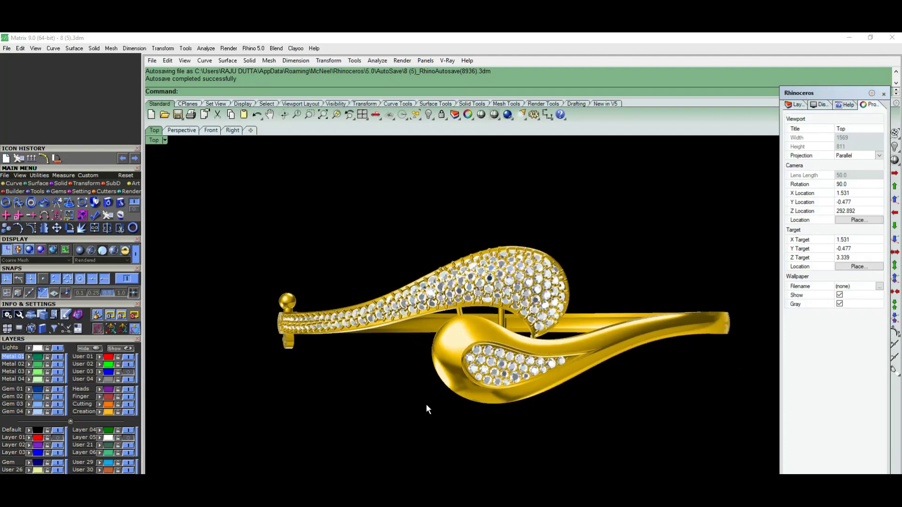
In Perspective view, select the standalone surfaces at the hinge with SelSrf
{"action": "key", "text": "ctrl+F4"}
{"action": "right_click_drag", "start_coordinate": [564, 373], "coordinate": [373, 353]}
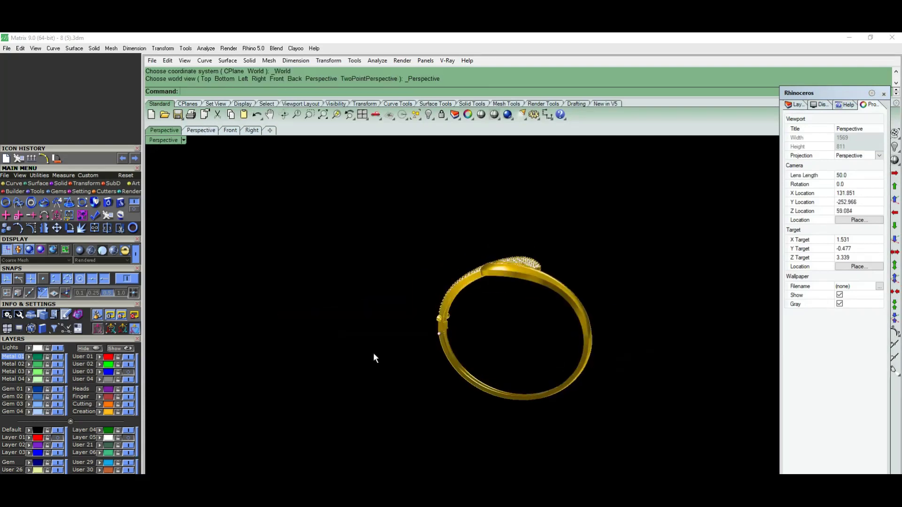
{"action": "scroll", "coordinate": [436, 333], "scroll_direction": "up", "scroll_amount": 5}
{"action": "scroll", "coordinate": [436, 283], "scroll_direction": "up", "scroll_amount": 2}
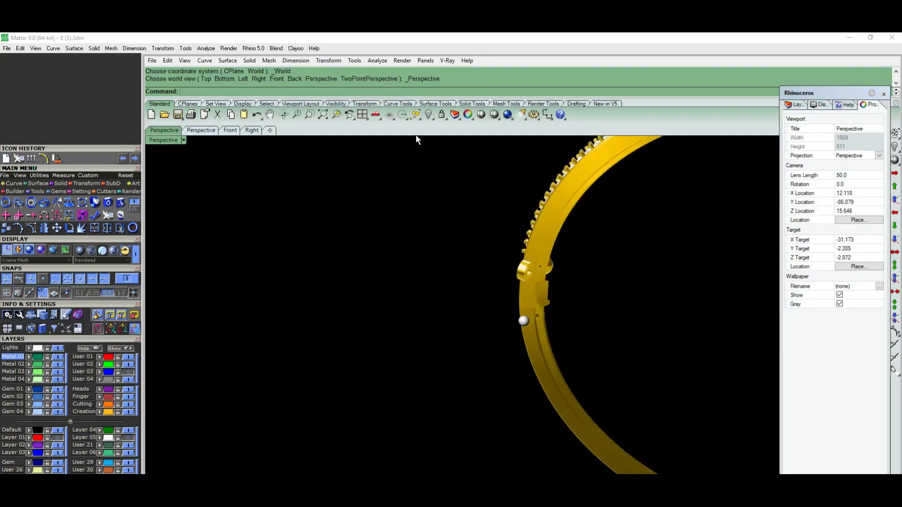
{"action": "middle_click", "coordinate": [418, 120]}
{"action": "left_click", "coordinate": [434, 141]}
{"action": "scroll", "coordinate": [423, 348], "scroll_direction": "down", "scroll_amount": 5}
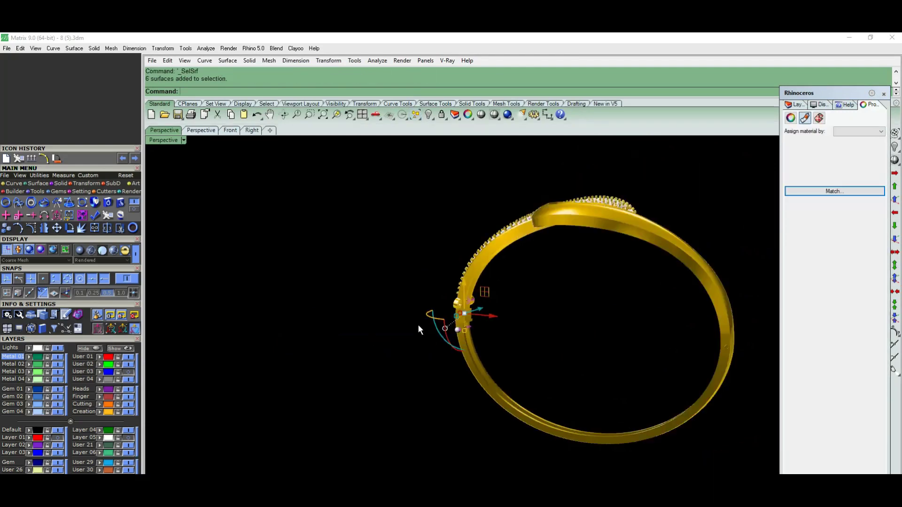
{"action": "right_click_drag", "start_coordinate": [418, 324], "coordinate": [526, 377]}
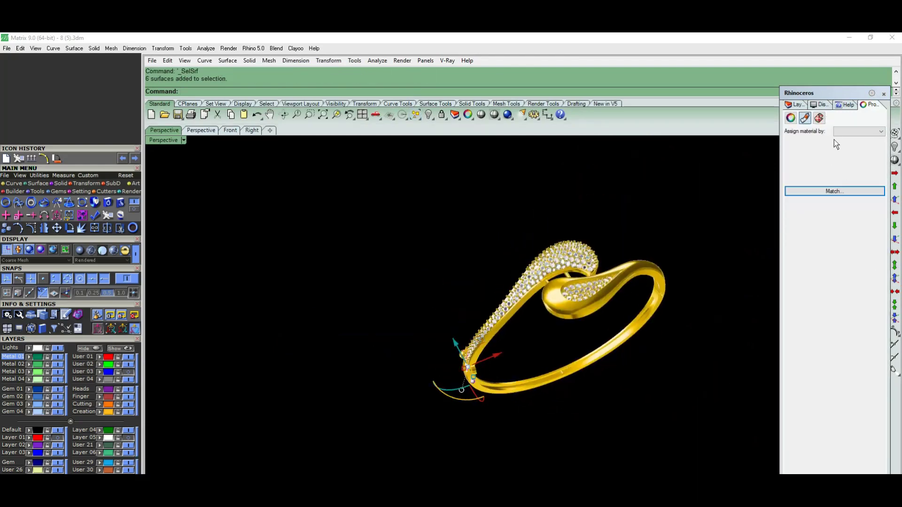
Match the hinge surfaces' material to the gold bangle
{"action": "left_click", "coordinate": [853, 131]}
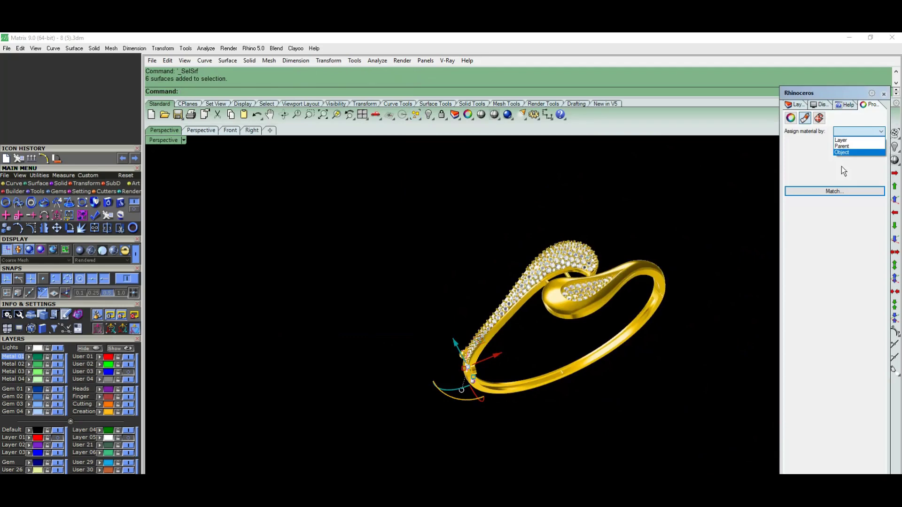
{"action": "left_click", "coordinate": [837, 194]}
{"action": "scroll", "coordinate": [612, 325], "scroll_direction": "up", "scroll_amount": 4}
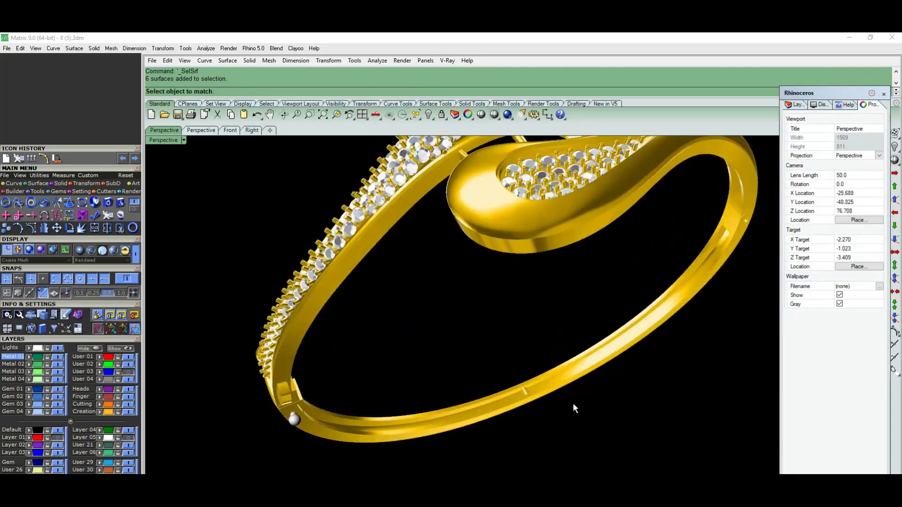
{"action": "left_click", "coordinate": [554, 390]}
{"action": "left_click", "coordinate": [459, 337]}
{"action": "scroll", "coordinate": [470, 357], "scroll_direction": "down", "scroll_amount": 4}
Orbit the bracelet from upright, top-down and side angles to inspect the hinge
{"action": "mouse_move", "coordinate": [480, 381]}
{"action": "right_mouse_down"}
{"action": "mouse_move", "coordinate": [527, 304]}
{"action": "mouse_move", "coordinate": [550, 323]}
{"action": "mouse_move", "coordinate": [564, 363]}
{"action": "mouse_move", "coordinate": [534, 412]}
{"action": "mouse_move", "coordinate": [449, 406]}
{"action": "mouse_move", "coordinate": [517, 338]}
{"action": "right_mouse_up"}
{"action": "scroll", "coordinate": [558, 355], "scroll_direction": "up", "scroll_amount": 2}
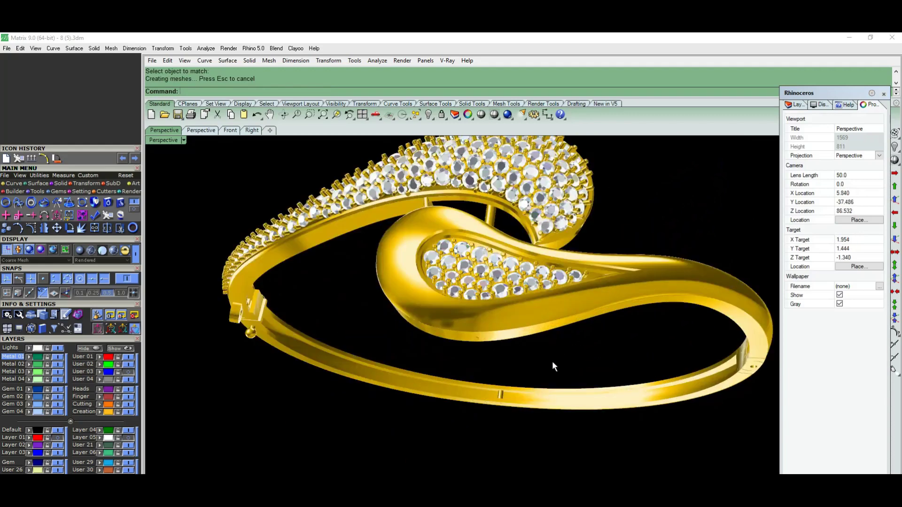
{"action": "scroll", "coordinate": [552, 364], "scroll_direction": "down", "scroll_amount": 2}
{"action": "mouse_move", "coordinate": [552, 364]}
{"action": "right_mouse_down"}
{"action": "mouse_move", "coordinate": [604, 306]}
{"action": "mouse_move", "coordinate": [693, 292]}
{"action": "mouse_move", "coordinate": [720, 313]}
{"action": "right_mouse_up"}
{"action": "scroll", "coordinate": [647, 301], "scroll_direction": "up", "scroll_amount": 3}
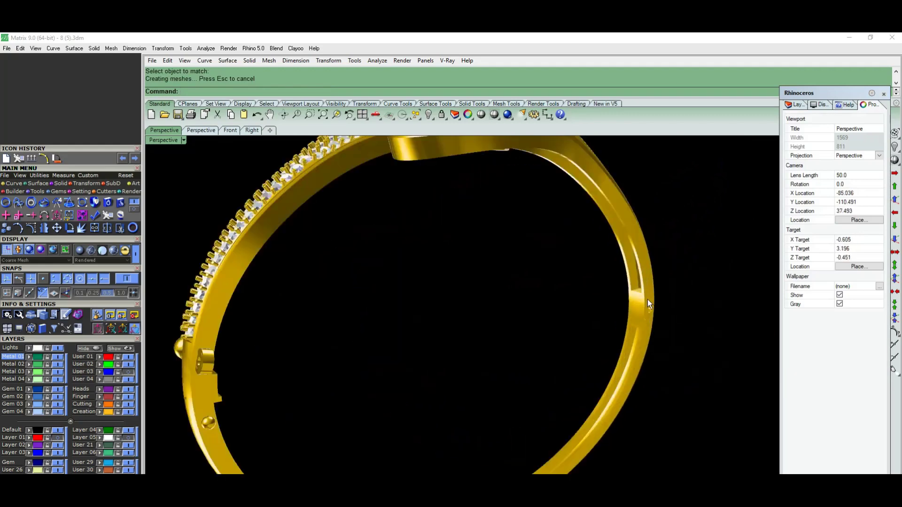
{"action": "scroll", "coordinate": [627, 319], "scroll_direction": "up", "scroll_amount": 3}
{"action": "scroll", "coordinate": [623, 324], "scroll_direction": "up", "scroll_amount": 2}
{"action": "mouse_move", "coordinate": [625, 328]}
{"action": "right_mouse_down"}
{"action": "mouse_move", "coordinate": [600, 343]}
{"action": "mouse_move", "coordinate": [677, 354]}
{"action": "mouse_move", "coordinate": [508, 358]}
{"action": "right_mouse_up"}
{"action": "scroll", "coordinate": [600, 343], "scroll_direction": "down", "scroll_amount": 3}
{"action": "scroll", "coordinate": [573, 357], "scroll_direction": "down", "scroll_amount": 3}
Return to the flat Top view of the bangle
{"action": "type", "text": "top"}
{"action": "key", "text": "Return"}
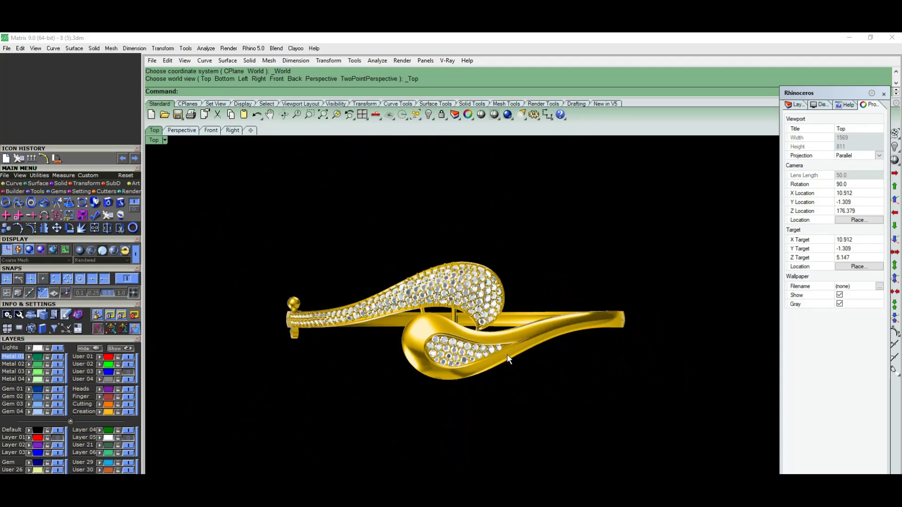
{"action": "scroll", "coordinate": [439, 321], "scroll_direction": "up", "scroll_amount": 3}
{"action": "scroll", "coordinate": [439, 321], "scroll_direction": "up", "scroll_amount": 2}
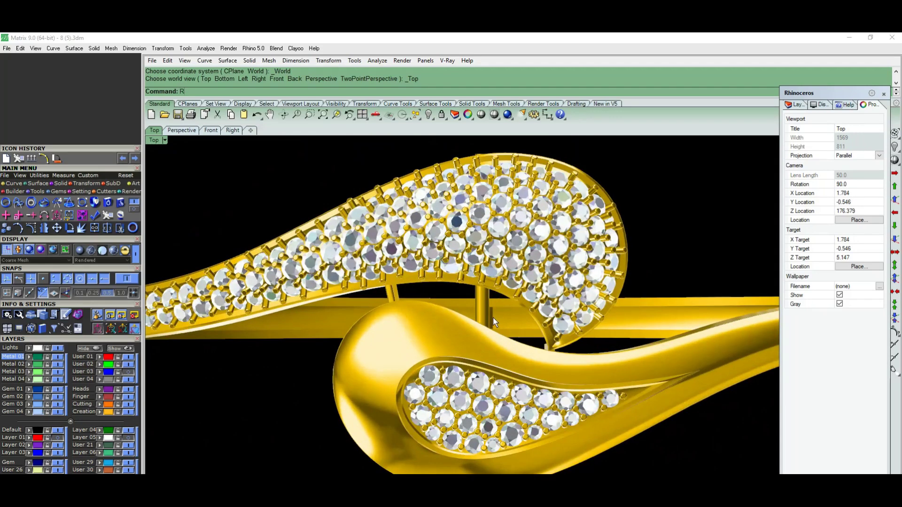
Remove the vertical post from its group with RemoveFromGroup
{"action": "type", "text": "emoveFromGroup"}
{"action": "key", "text": "Return"}
{"action": "scroll", "coordinate": [491, 311], "scroll_direction": "up", "scroll_amount": 2}
{"action": "left_click", "coordinate": [485, 302]}
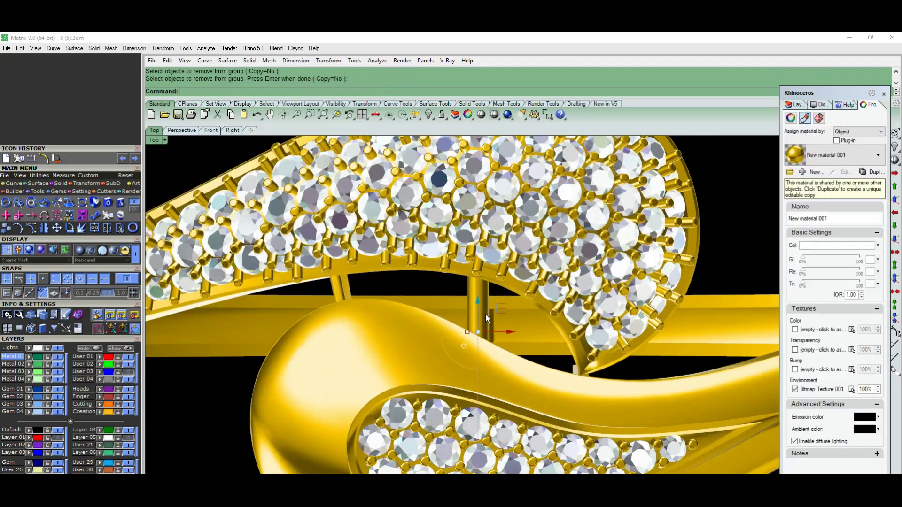
{"action": "key", "text": "Return"}
{"action": "type", "text": "h"}
{"action": "key", "text": "Return"}
{"action": "scroll", "coordinate": [485, 333], "scroll_direction": "down", "scroll_amount": 4}
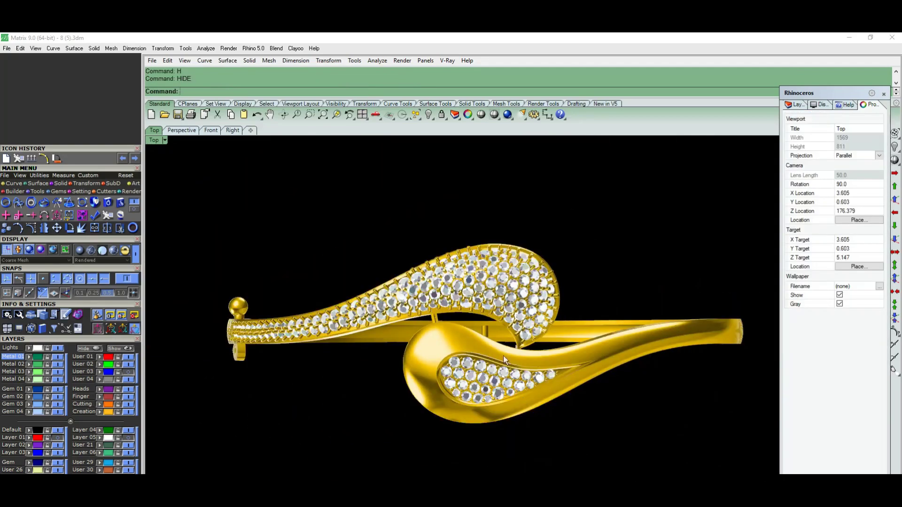
Remove the small pin on the band from its group
{"action": "right_click_drag", "start_coordinate": [503, 356], "coordinate": [473, 352], "text": "ctrl+shift"}
{"action": "scroll", "coordinate": [473, 353], "scroll_direction": "up", "scroll_amount": 5}
{"action": "scroll", "coordinate": [465, 414], "scroll_direction": "up", "scroll_amount": 3}
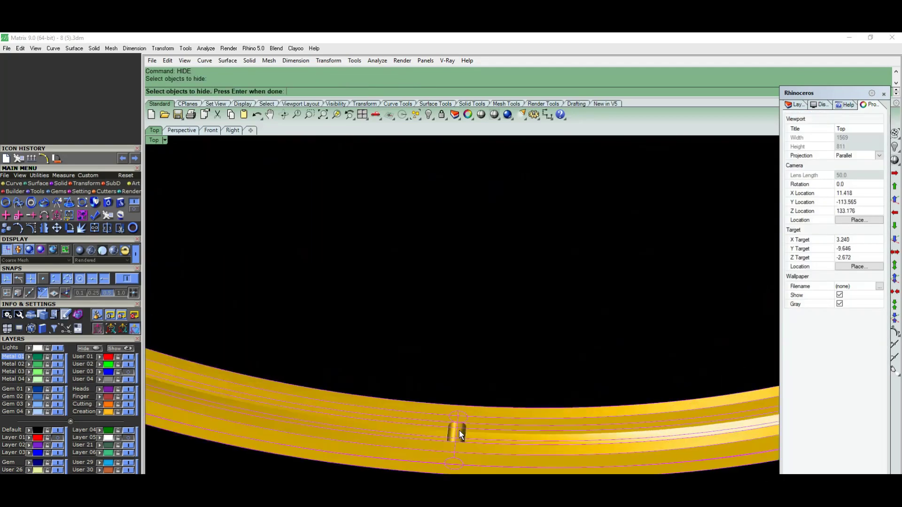
{"action": "key", "text": "Escape"}
{"action": "type", "text": "RemoveFromGroup"}
{"action": "key", "text": "Return"}
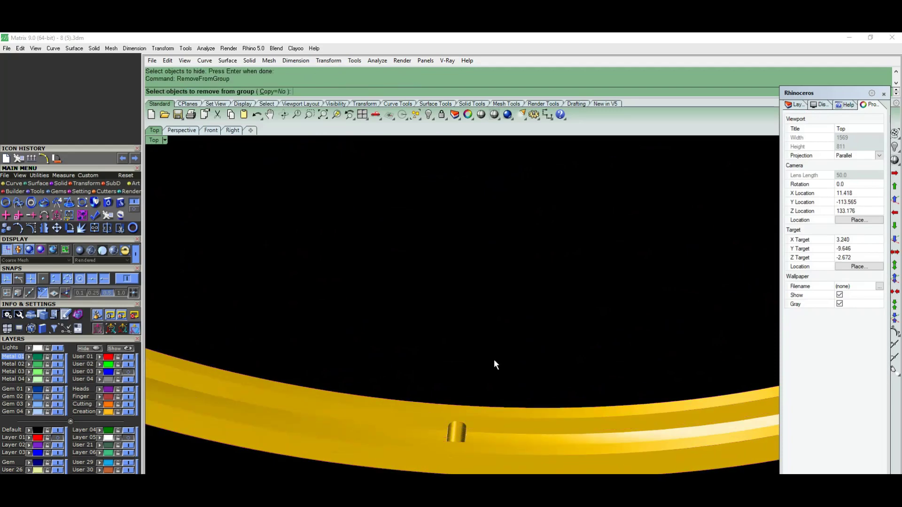
{"action": "right_click_drag", "start_coordinate": [494, 360], "coordinate": [461, 324], "text": "ctrl+shift"}
{"action": "key", "text": "Return"}
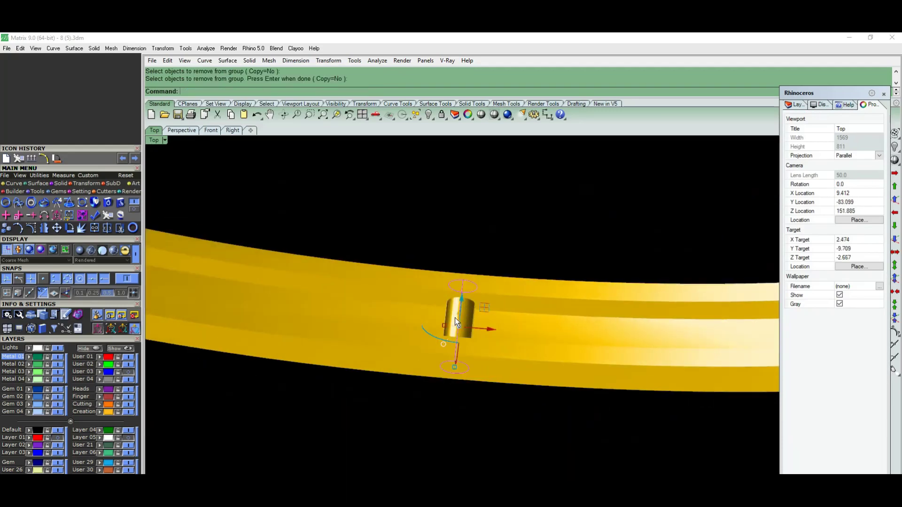
Hide the ungrouped pin and tilt the bracelet to show the inner loop
{"action": "key", "text": "Return"}
{"action": "type", "text": "h"}
{"action": "key", "text": "Return"}
{"action": "scroll", "coordinate": [457, 355], "scroll_direction": "down", "scroll_amount": 3}
{"action": "scroll", "coordinate": [453, 347], "scroll_direction": "down", "scroll_amount": 2}
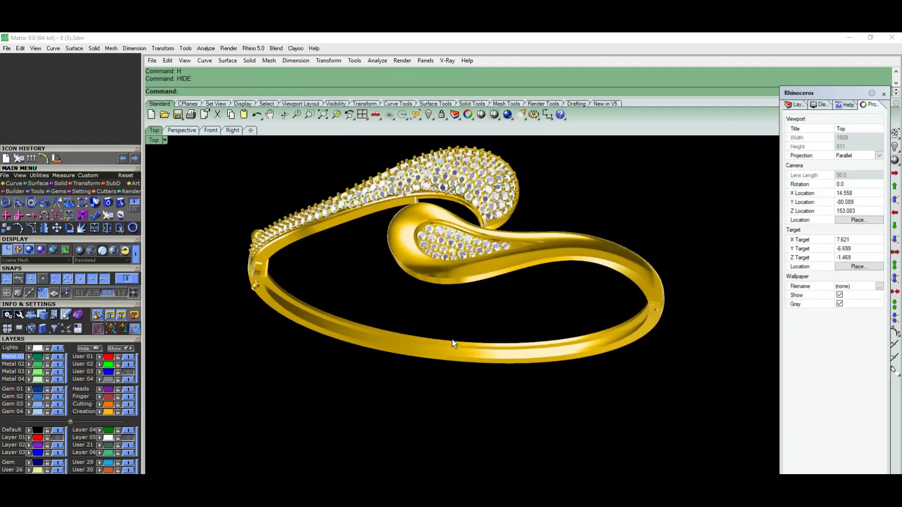
{"action": "mouse_move", "coordinate": [452, 339]}
{"action": "right_mouse_down", "text": "ctrl+shift"}
{"action": "mouse_move", "coordinate": [462, 367]}
{"action": "mouse_move", "coordinate": [469, 165]}
{"action": "mouse_move", "coordinate": [534, 271]}
{"action": "mouse_move", "coordinate": [539, 350]}
{"action": "mouse_move", "coordinate": [516, 356]}
{"action": "mouse_move", "coordinate": [467, 300]}
{"action": "mouse_move", "coordinate": [552, 374]}
{"action": "mouse_move", "coordinate": [536, 401]}
{"action": "right_mouse_up", "text": "ctrl+shift"}
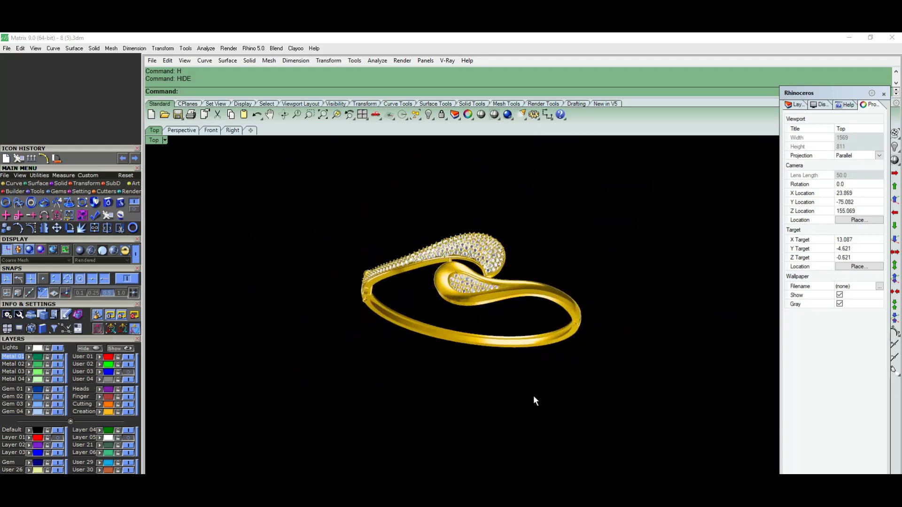
Frame the bangle in Perspective from a raised angle, then switch to Paint
{"action": "key", "text": "ctrl+F4"}
{"action": "scroll", "coordinate": [524, 345], "scroll_direction": "up", "scroll_amount": 1}
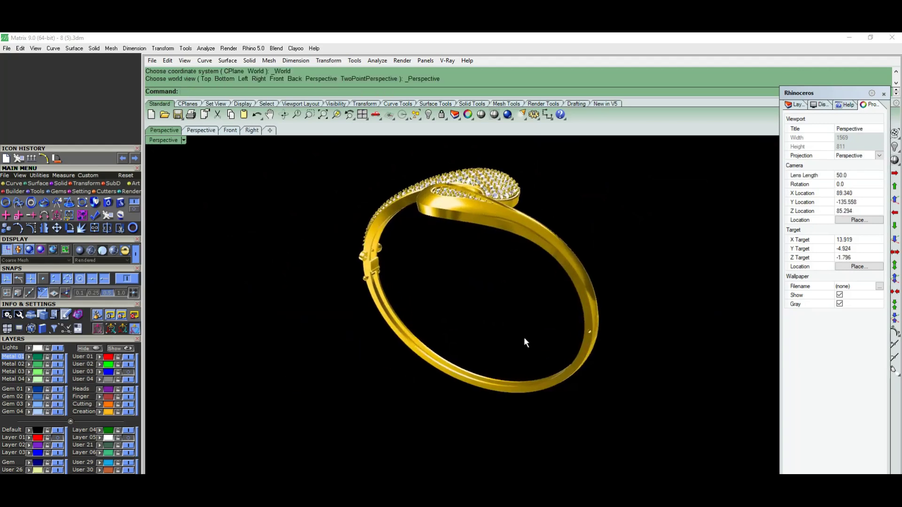
{"action": "scroll", "coordinate": [600, 274], "scroll_direction": "up", "scroll_amount": 3}
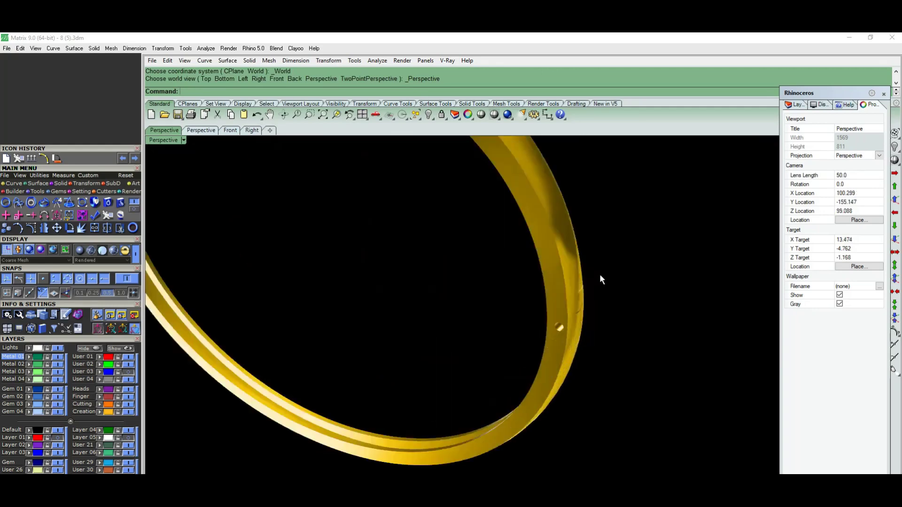
{"action": "scroll", "coordinate": [606, 243], "scroll_direction": "up", "scroll_amount": 2}
{"action": "scroll", "coordinate": [599, 330], "scroll_direction": "down", "scroll_amount": 4}
{"action": "mouse_move", "coordinate": [599, 330]}
{"action": "right_mouse_down"}
{"action": "mouse_move", "coordinate": [512, 317]}
{"action": "mouse_move", "coordinate": [528, 353]}
{"action": "mouse_move", "coordinate": [519, 327]}
{"action": "mouse_move", "coordinate": [485, 320]}
{"action": "right_mouse_up"}
{"action": "scroll", "coordinate": [486, 331], "scroll_direction": "up", "scroll_amount": 1}
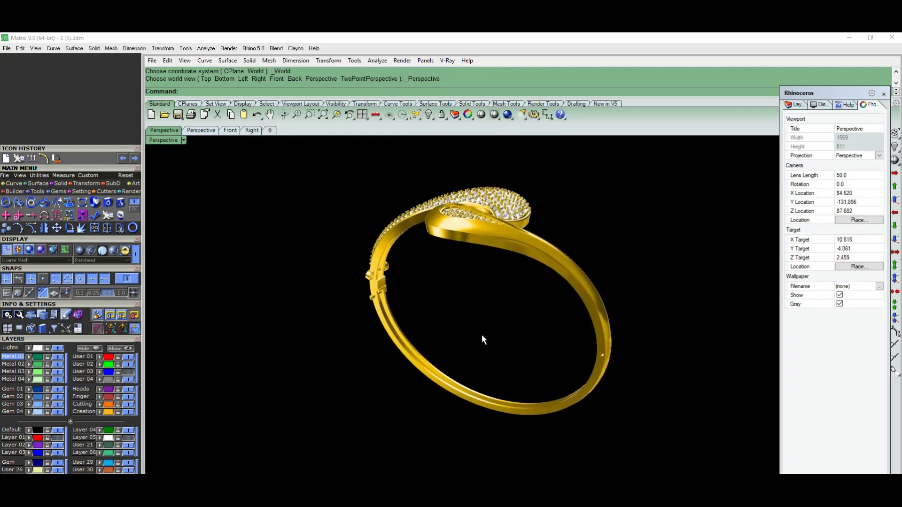
{"action": "scroll", "coordinate": [481, 328], "scroll_direction": "up", "scroll_amount": 1}
{"action": "scroll", "coordinate": [476, 334], "scroll_direction": "down", "scroll_amount": 1}
{"action": "scroll", "coordinate": [476, 335], "scroll_direction": "down", "scroll_amount": 1}
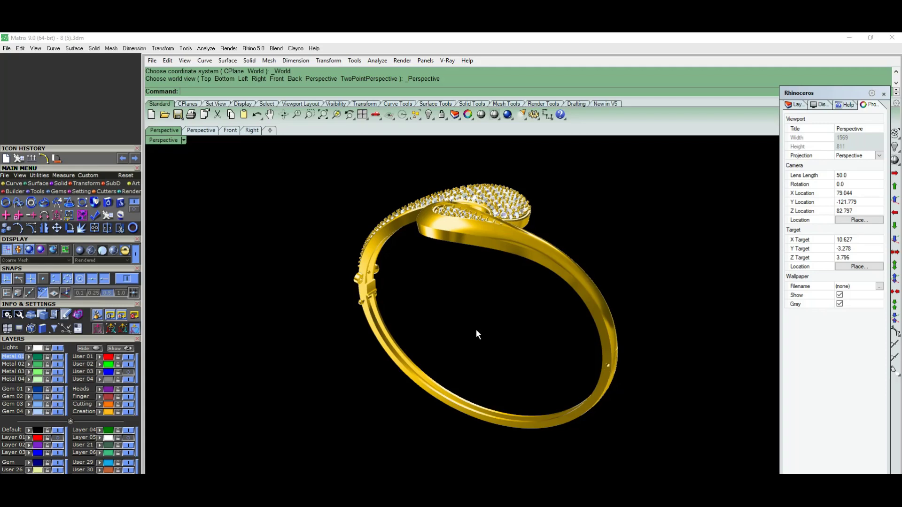
{"action": "scroll", "coordinate": [476, 334], "scroll_direction": "up", "scroll_amount": 1}
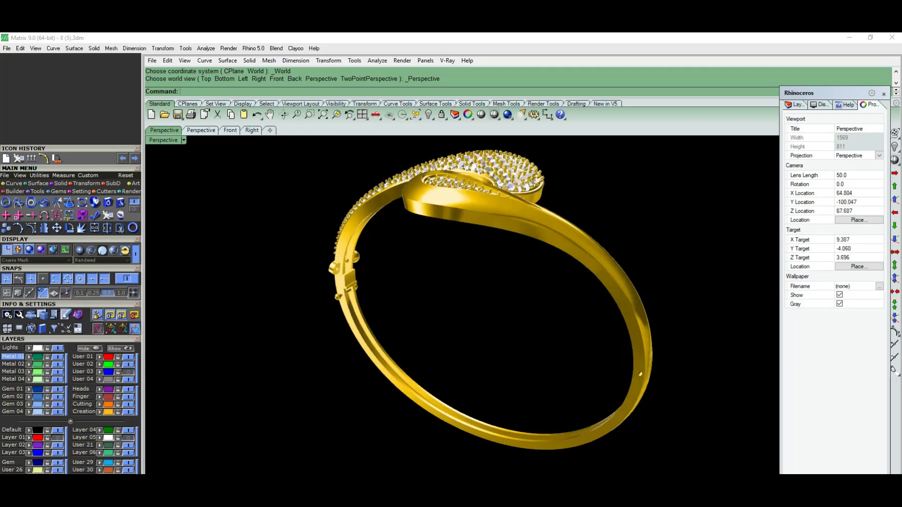
{"action": "key", "text": "alt+Tab"}
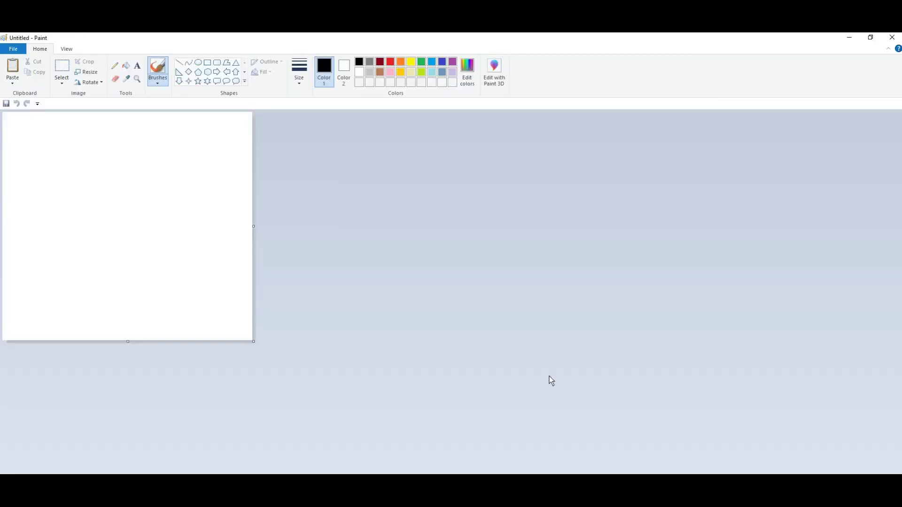
Paste the screenshot, cut out the bangle region, and paste it onto a fresh unsaved canvas
{"action": "key", "text": "ctrl+v"}
{"action": "scroll", "coordinate": [587, 392], "scroll_direction": "up", "scroll_amount": 3}
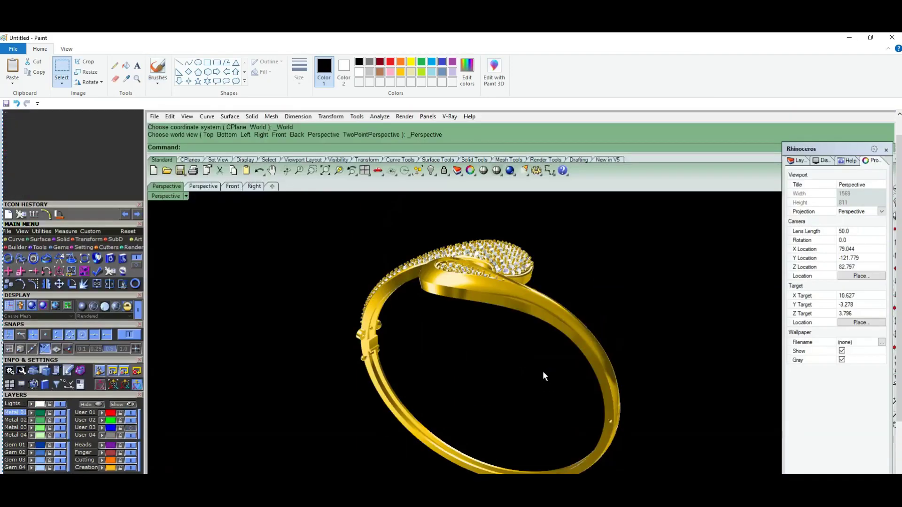
{"action": "scroll", "coordinate": [476, 343], "scroll_direction": "down", "scroll_amount": 3}
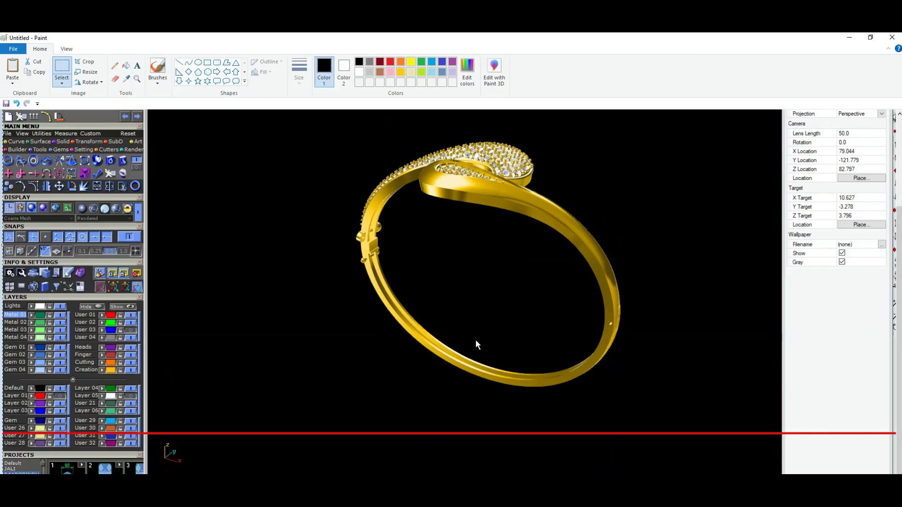
{"action": "left_click_drag", "start_coordinate": [325, 119], "coordinate": [673, 410]}
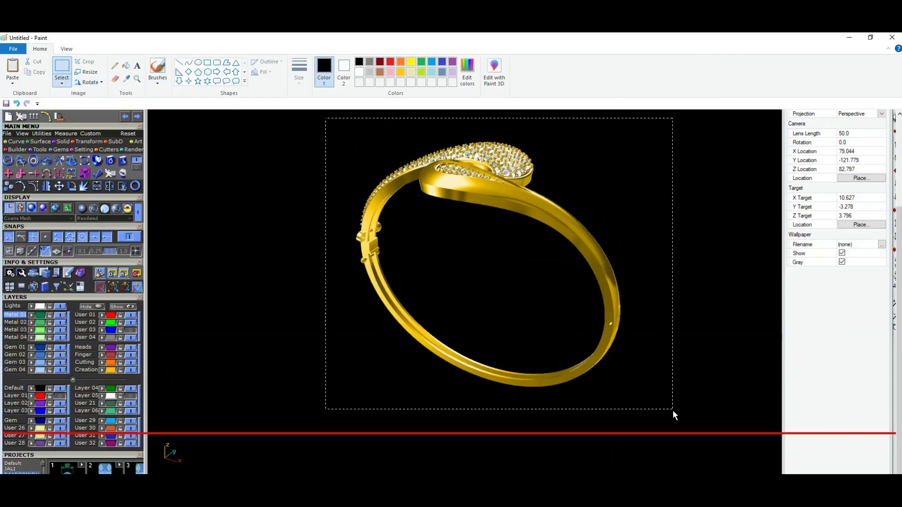
{"action": "key", "text": "ctrl+x"}
{"action": "key", "text": "ctrl+n"}
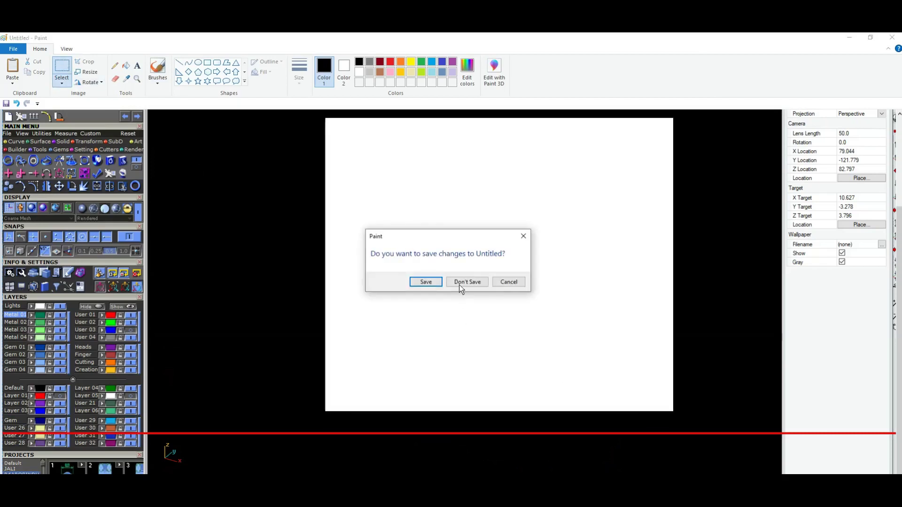
{"action": "left_click", "coordinate": [459, 285]}
{"action": "key", "text": "ctrl+v"}
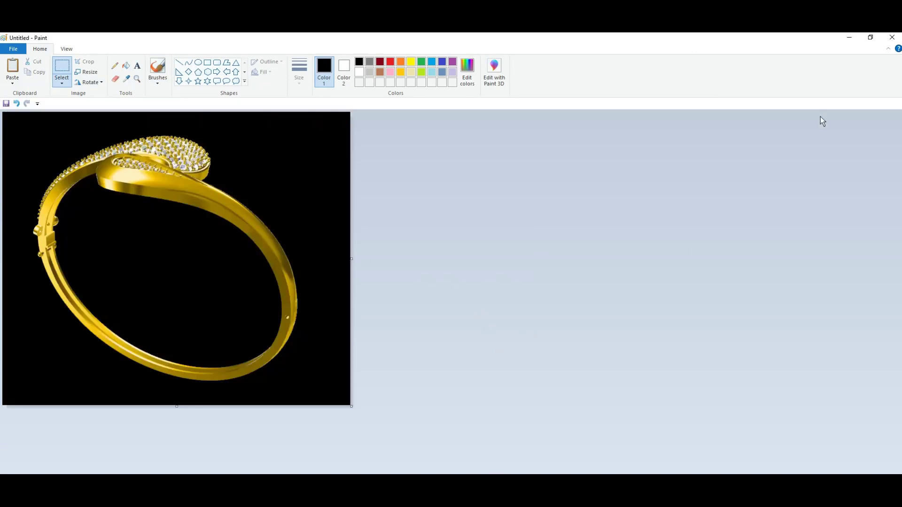
Return to Matrix and orbit the Top view to an angled shaded view of the bangle
{"action": "left_click", "coordinate": [850, 37]}
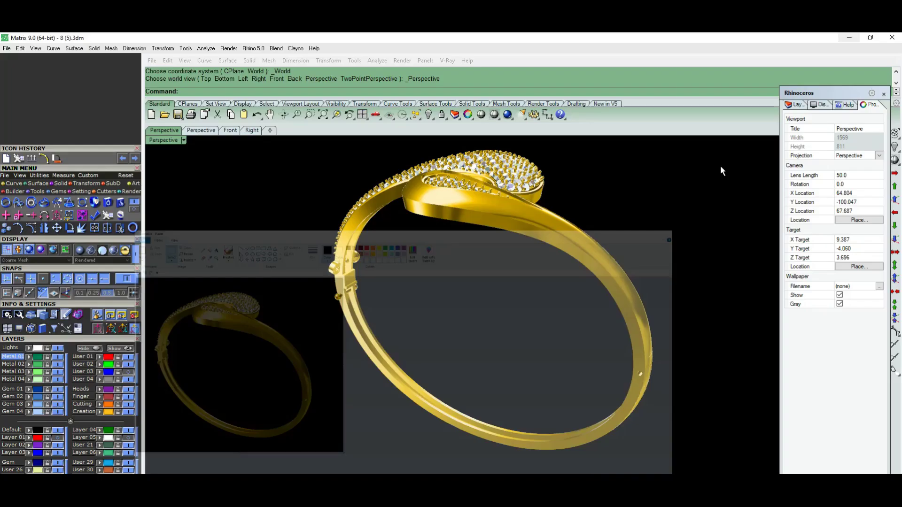
{"action": "mouse_move", "coordinate": [484, 329]}
{"action": "right_mouse_down"}
{"action": "mouse_move", "coordinate": [546, 336]}
{"action": "mouse_move", "coordinate": [513, 404]}
{"action": "right_mouse_up"}
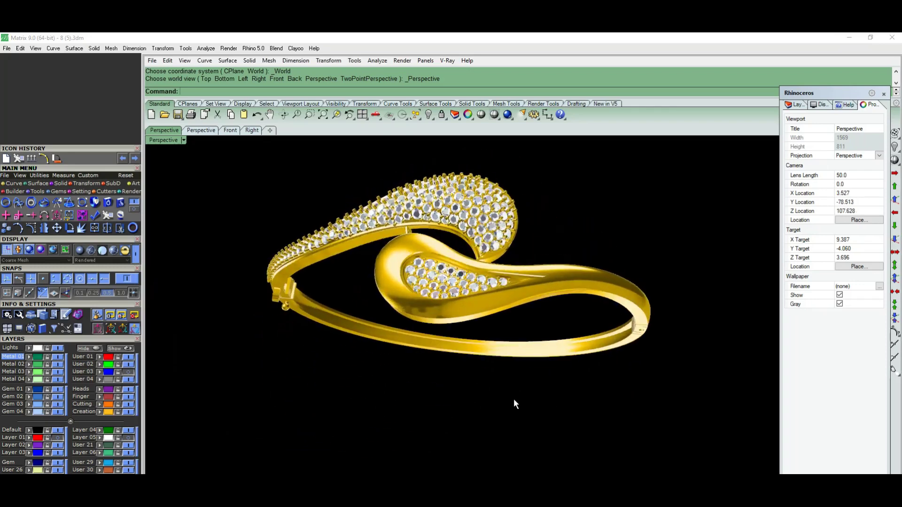
{"action": "key", "text": "ctrl+1"}
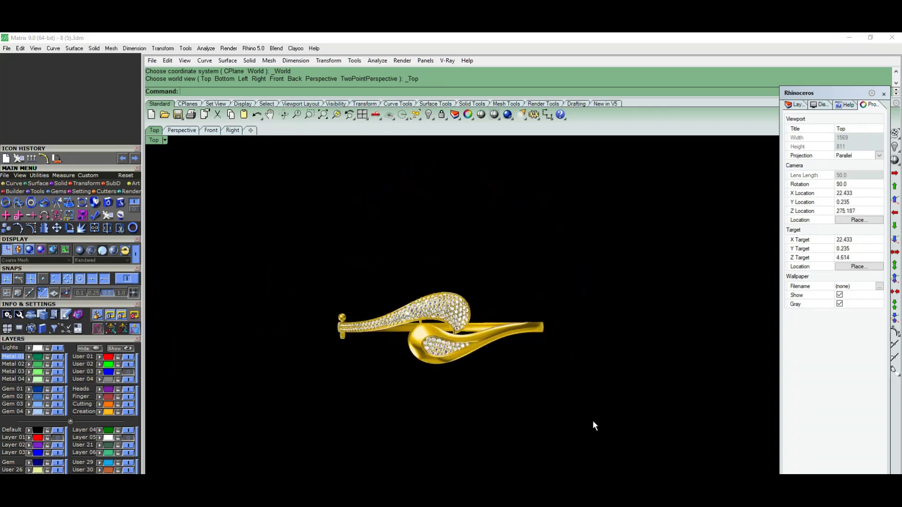
{"action": "mouse_move", "coordinate": [593, 420]}
{"action": "right_mouse_down", "text": "ctrl+shift"}
{"action": "mouse_move", "coordinate": [432, 318]}
{"action": "mouse_move", "coordinate": [441, 277]}
{"action": "mouse_move", "coordinate": [591, 308]}
{"action": "right_mouse_up", "text": "ctrl+shift"}
{"action": "scroll", "coordinate": [521, 381], "scroll_direction": "up", "scroll_amount": 5}
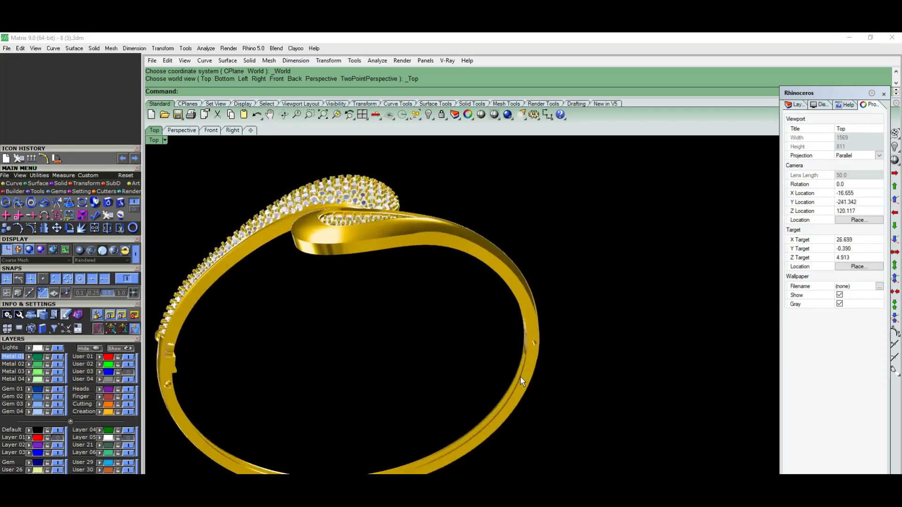
{"action": "key", "text": "ctrl+alt+s"}
{"action": "right_click_drag", "start_coordinate": [519, 372], "coordinate": [589, 302], "text": "ctrl+shift"}
Set the display to Machine mode and orbit close to the pin hole
{"action": "type", "text": "S"}
{"action": "key", "text": "Return"}
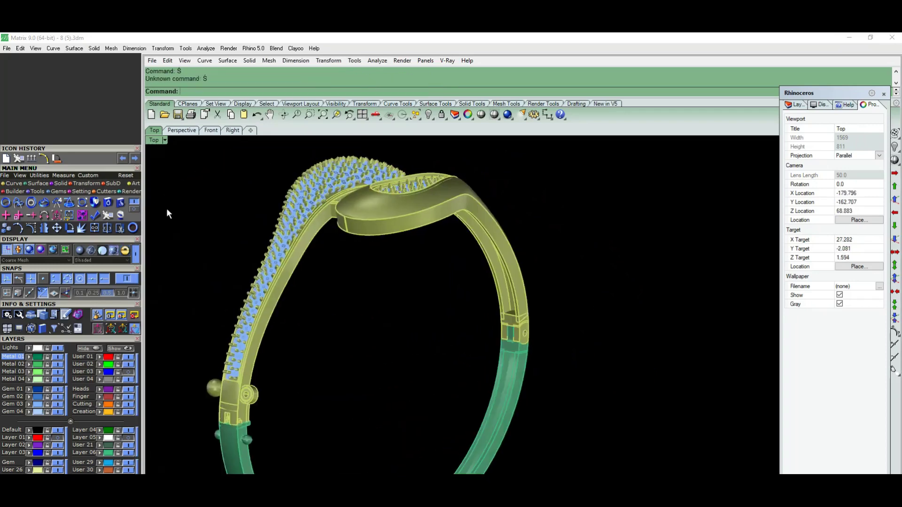
{"action": "left_click", "coordinate": [164, 140]}
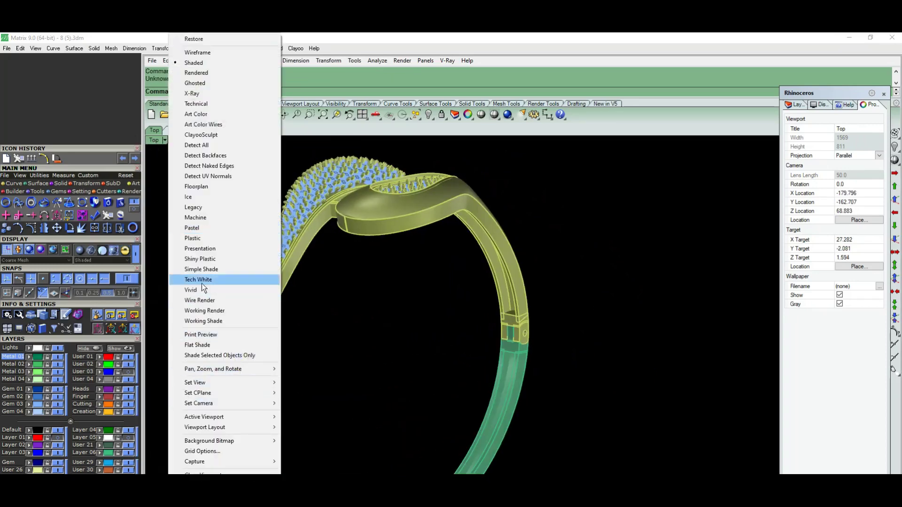
{"action": "left_click", "coordinate": [204, 219]}
{"action": "mouse_move", "coordinate": [485, 342]}
{"action": "right_mouse_down", "text": "ctrl+shift"}
{"action": "mouse_move", "coordinate": [525, 332]}
{"action": "mouse_move", "coordinate": [476, 324]}
{"action": "mouse_move", "coordinate": [468, 288]}
{"action": "mouse_move", "coordinate": [529, 316]}
{"action": "mouse_move", "coordinate": [381, 365]}
{"action": "mouse_move", "coordinate": [465, 369]}
{"action": "mouse_move", "coordinate": [309, 343]}
{"action": "mouse_move", "coordinate": [212, 345]}
{"action": "mouse_move", "coordinate": [281, 313]}
{"action": "mouse_move", "coordinate": [280, 359]}
{"action": "mouse_move", "coordinate": [310, 323]}
{"action": "mouse_move", "coordinate": [303, 327]}
{"action": "right_mouse_up", "text": "ctrl+shift"}
In Front view, duplicate the pin hole's circular edge with DupEdge
{"action": "key", "text": "ctrl+F2"}
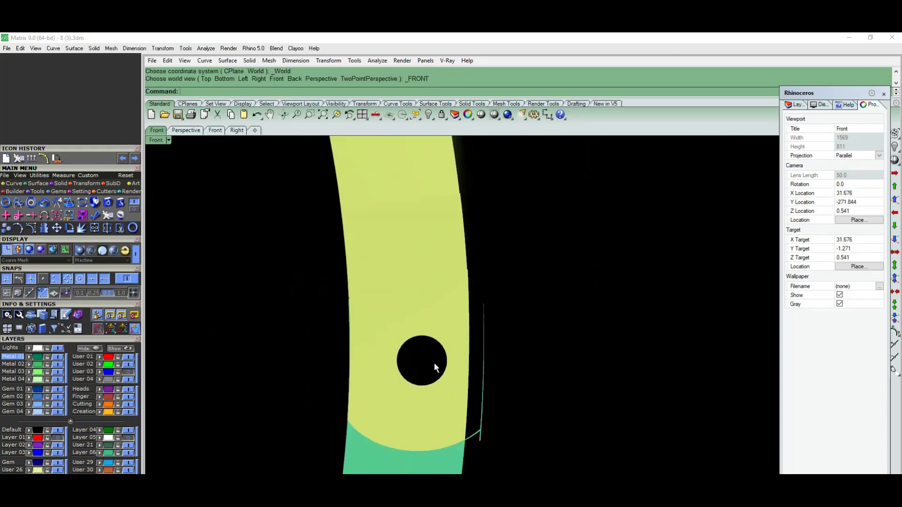
{"action": "type", "text": "DupEdge"}
{"action": "key", "text": "Return"}
{"action": "left_click", "coordinate": [436, 341]}
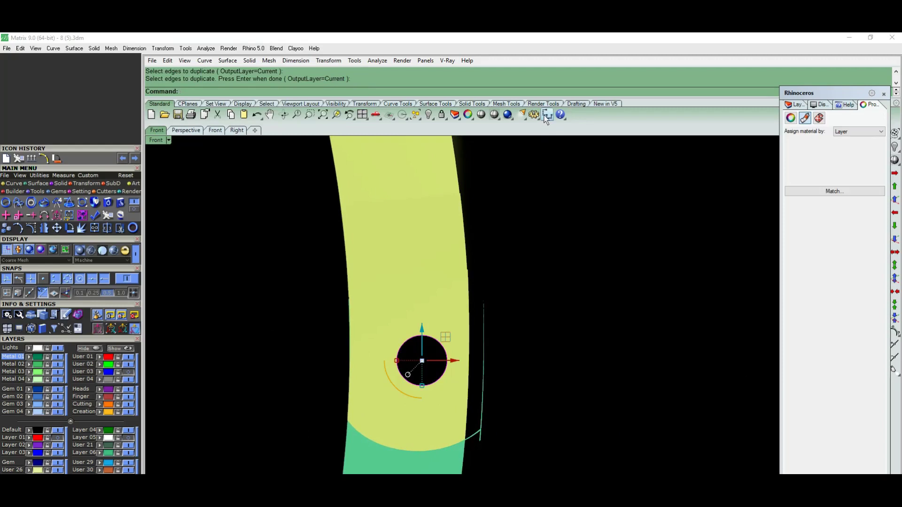
Measure the copied circle's diameter as Ø0.80, then delete the temporary edge
{"action": "left_click", "coordinate": [545, 115]}
{"action": "left_click", "coordinate": [554, 151]}
{"action": "left_click", "coordinate": [445, 348]}
{"action": "scroll", "coordinate": [404, 312], "scroll_direction": "up", "scroll_amount": 3}
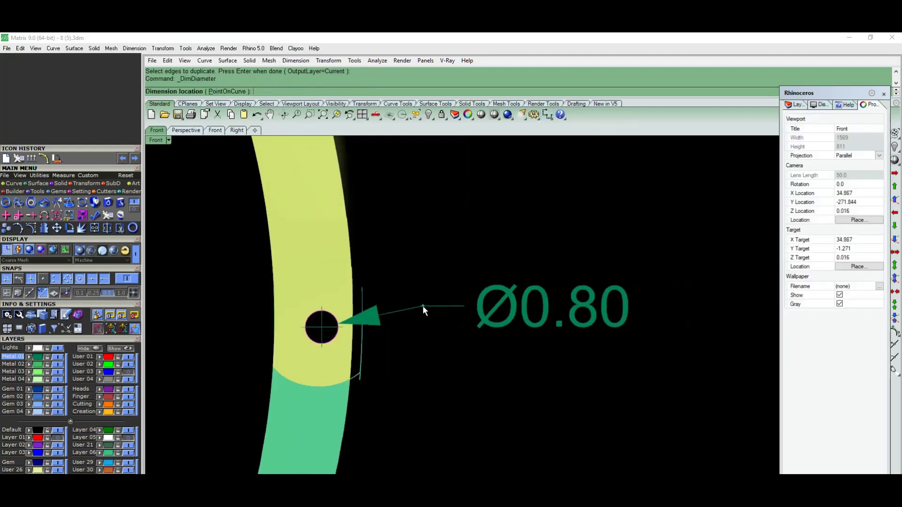
{"action": "key", "text": "Escape"}
{"action": "scroll", "coordinate": [330, 347], "scroll_direction": "up", "scroll_amount": 2}
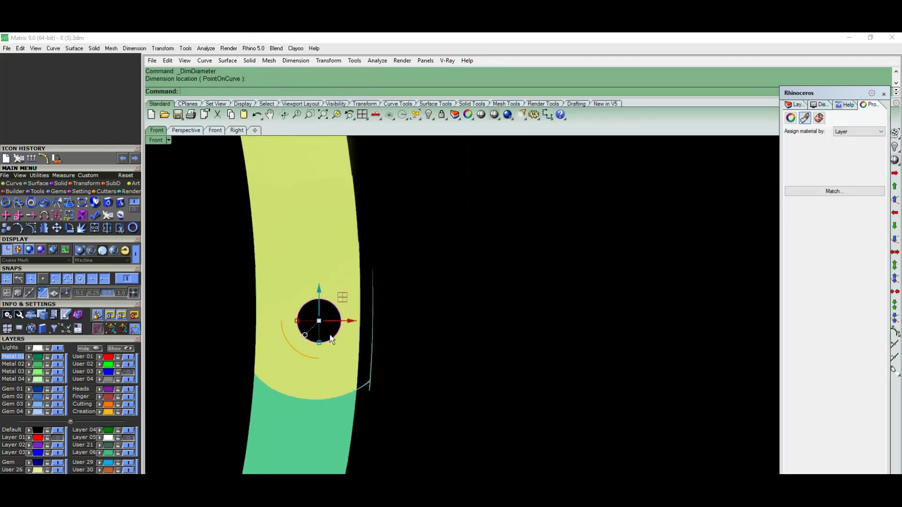
{"action": "key", "text": "Delete"}
{"action": "mouse_move", "coordinate": [347, 336]}
{"action": "right_mouse_down"}
{"action": "mouse_move", "coordinate": [393, 334]}
{"action": "mouse_move", "coordinate": [349, 350]}
{"action": "mouse_move", "coordinate": [375, 308]}
{"action": "mouse_move", "coordinate": [470, 398]}
{"action": "mouse_move", "coordinate": [519, 383]}
{"action": "mouse_move", "coordinate": [415, 369]}
{"action": "mouse_move", "coordinate": [333, 375]}
{"action": "mouse_move", "coordinate": [439, 351]}
{"action": "mouse_move", "coordinate": [430, 414]}
{"action": "mouse_move", "coordinate": [425, 389]}
{"action": "mouse_move", "coordinate": [552, 423]}
{"action": "mouse_move", "coordinate": [334, 353]}
{"action": "right_mouse_up"}
Orbit and zoom around the bangle, ending on a tilted three-quarter view
{"action": "scroll", "coordinate": [447, 388], "scroll_direction": "down", "scroll_amount": 5}
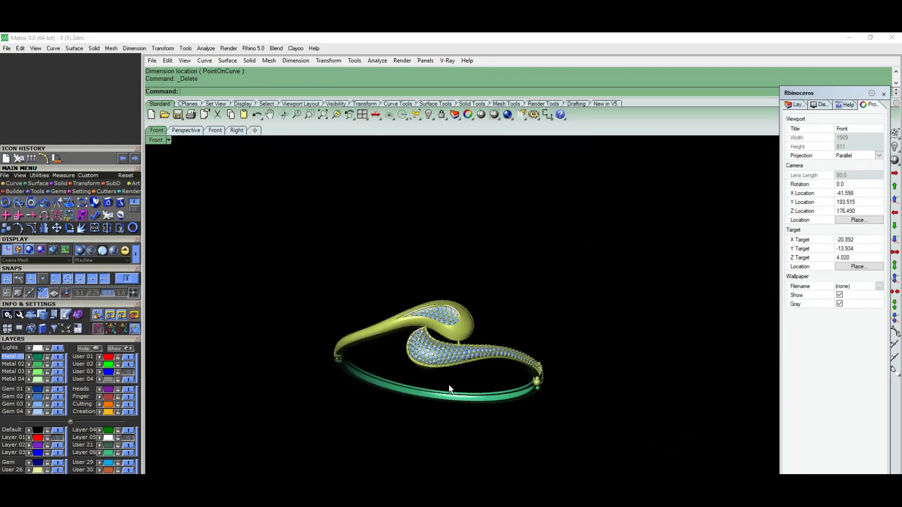
{"action": "mouse_move", "coordinate": [446, 387]}
{"action": "right_mouse_down"}
{"action": "mouse_move", "coordinate": [448, 427]}
{"action": "mouse_move", "coordinate": [437, 168]}
{"action": "mouse_move", "coordinate": [454, 418]}
{"action": "mouse_move", "coordinate": [428, 436]}
{"action": "mouse_move", "coordinate": [295, 300]}
{"action": "right_mouse_up"}
{"action": "scroll", "coordinate": [484, 339], "scroll_direction": "up", "scroll_amount": 5}
{"action": "scroll", "coordinate": [447, 334], "scroll_direction": "up", "scroll_amount": 2}
{"action": "mouse_move", "coordinate": [447, 333]}
{"action": "right_mouse_down"}
{"action": "mouse_move", "coordinate": [463, 294]}
{"action": "mouse_move", "coordinate": [641, 309]}
{"action": "mouse_move", "coordinate": [661, 331]}
{"action": "mouse_move", "coordinate": [591, 310]}
{"action": "right_mouse_up"}
{"action": "scroll", "coordinate": [684, 298], "scroll_direction": "down", "scroll_amount": 5}
{"action": "mouse_move", "coordinate": [683, 298]}
{"action": "right_mouse_down"}
{"action": "mouse_move", "coordinate": [630, 304]}
{"action": "mouse_move", "coordinate": [521, 388]}
{"action": "mouse_move", "coordinate": [533, 432]}
{"action": "mouse_move", "coordinate": [523, 395]}
{"action": "right_mouse_up"}
Switch to Top view and set the viewport display mode to Rendered
{"action": "key", "text": "ctrl+F1"}
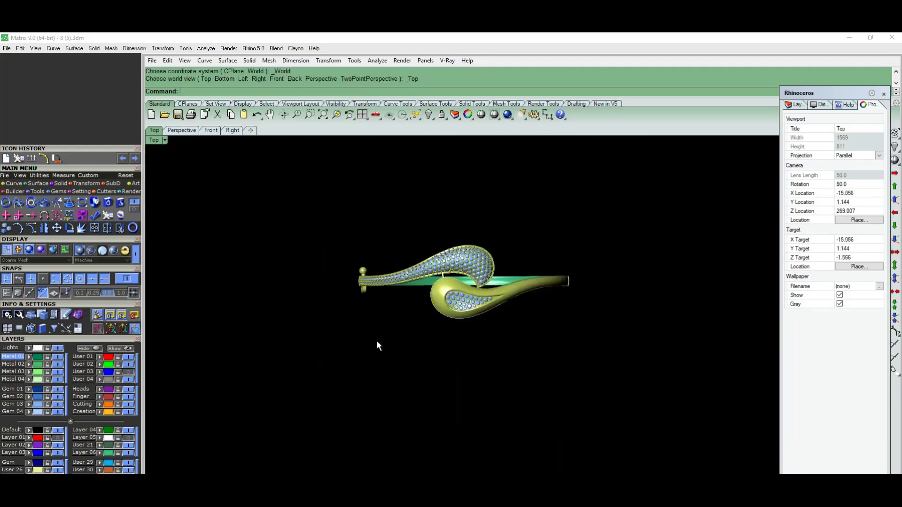
{"action": "scroll", "coordinate": [435, 324], "scroll_direction": "up", "scroll_amount": 3}
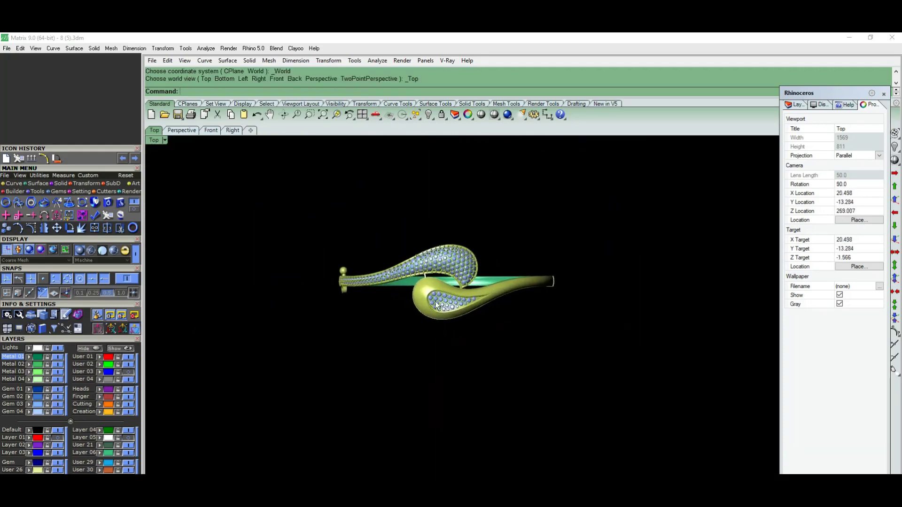
{"action": "left_click", "coordinate": [154, 140]}
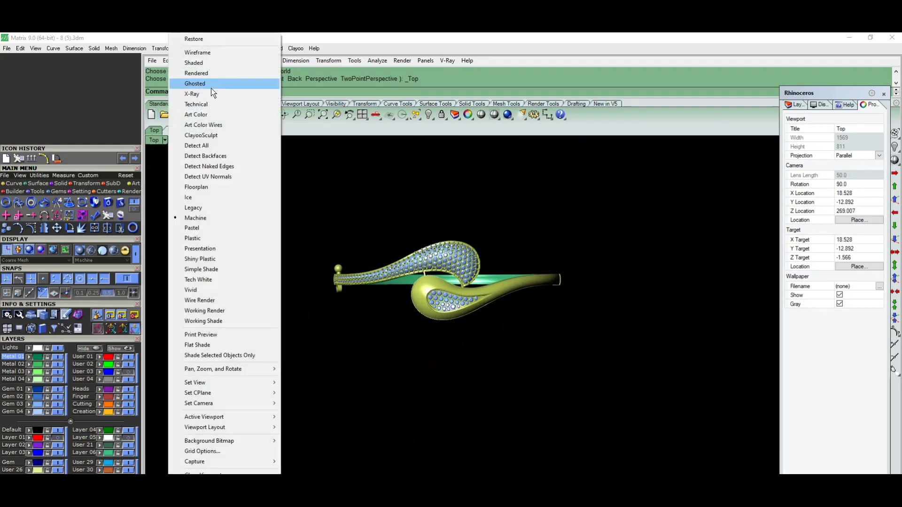
{"action": "left_click", "coordinate": [211, 85]}
{"action": "scroll", "coordinate": [505, 246], "scroll_direction": "up", "scroll_amount": 2}
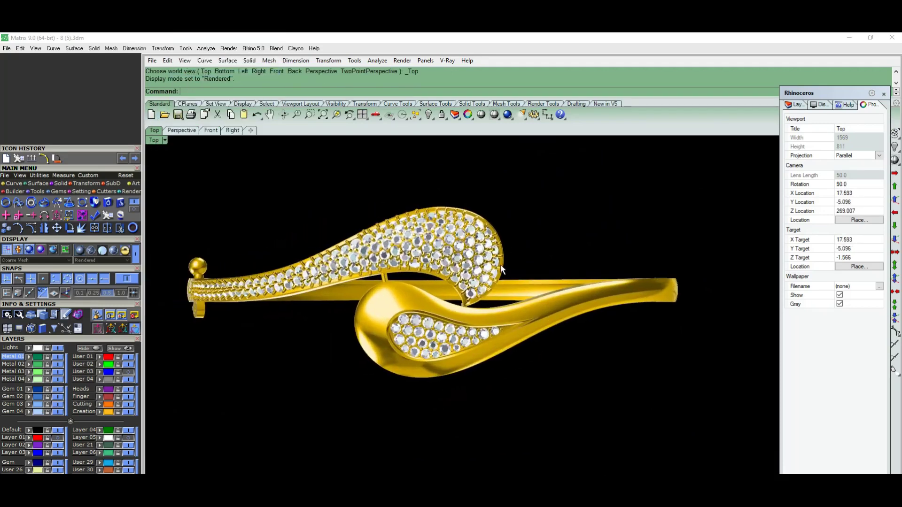
Save the bangle as 8 (5).3dm, keeping the Rhino 5.0 file format
{"action": "right_click_drag", "start_coordinate": [441, 264], "coordinate": [494, 269]}
{"action": "key", "text": "ctrl+s"}
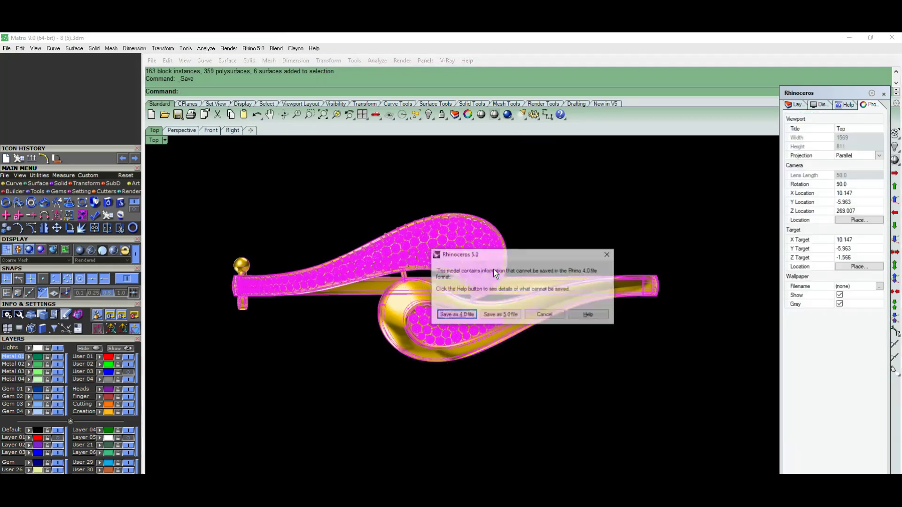
{"action": "key", "text": "Return"}
{"action": "left_click", "coordinate": [539, 223]}
{"action": "key", "text": "ctrl+s"}
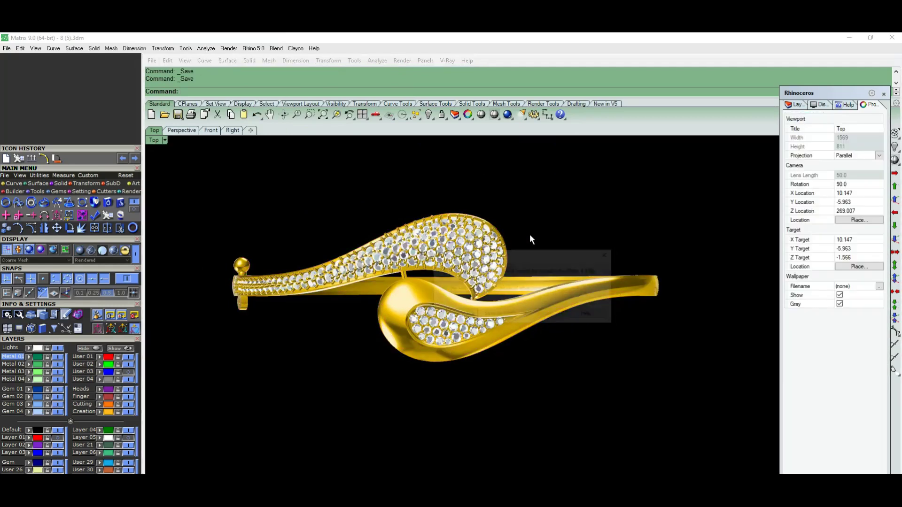
{"action": "left_click", "coordinate": [502, 314]}
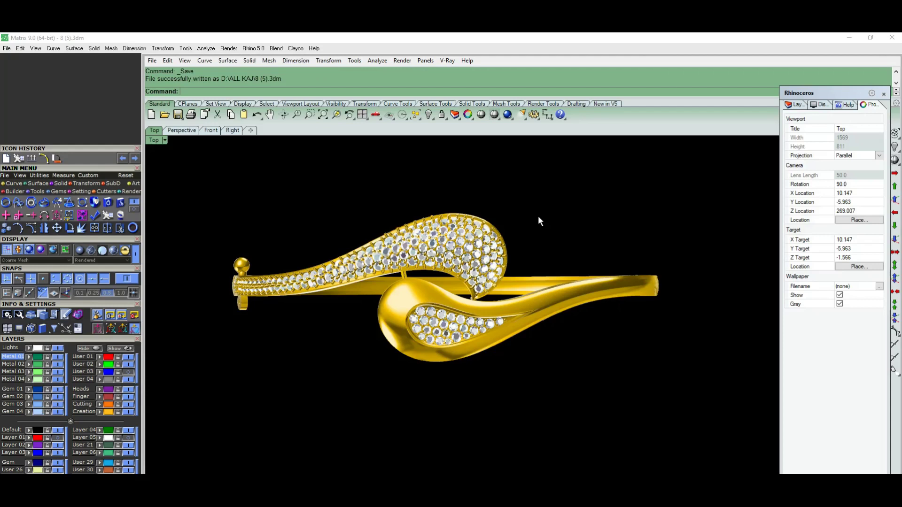
{"action": "key", "text": "ctrl+s"}
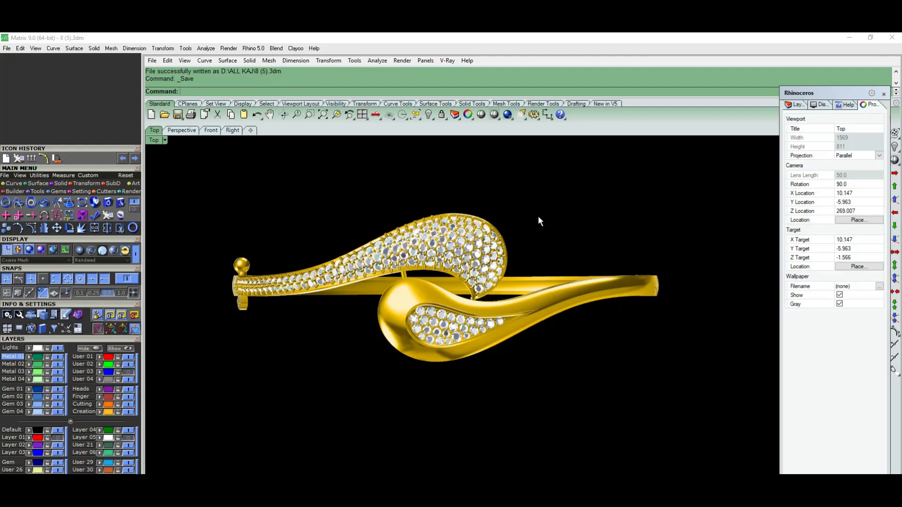